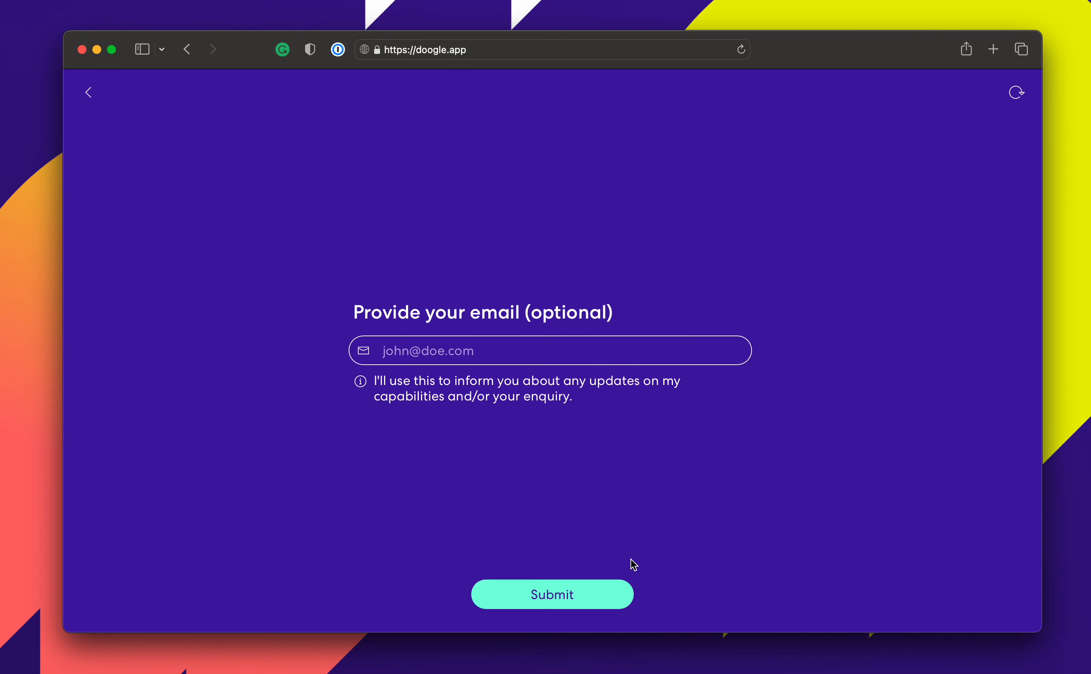
Submit the Doogle request without an email to generate the Daily Standup template.
left_click(602, 598)
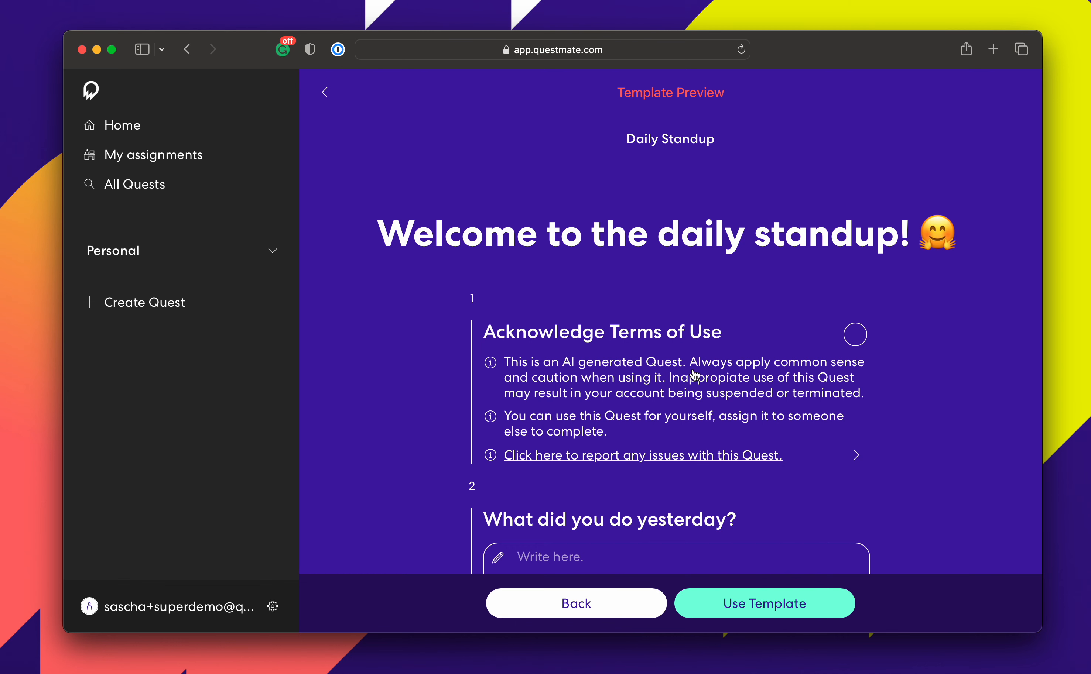
Review the template's seven questions, then choose Use Template for Daily Standup.
scroll(695, 375, "down", 5)
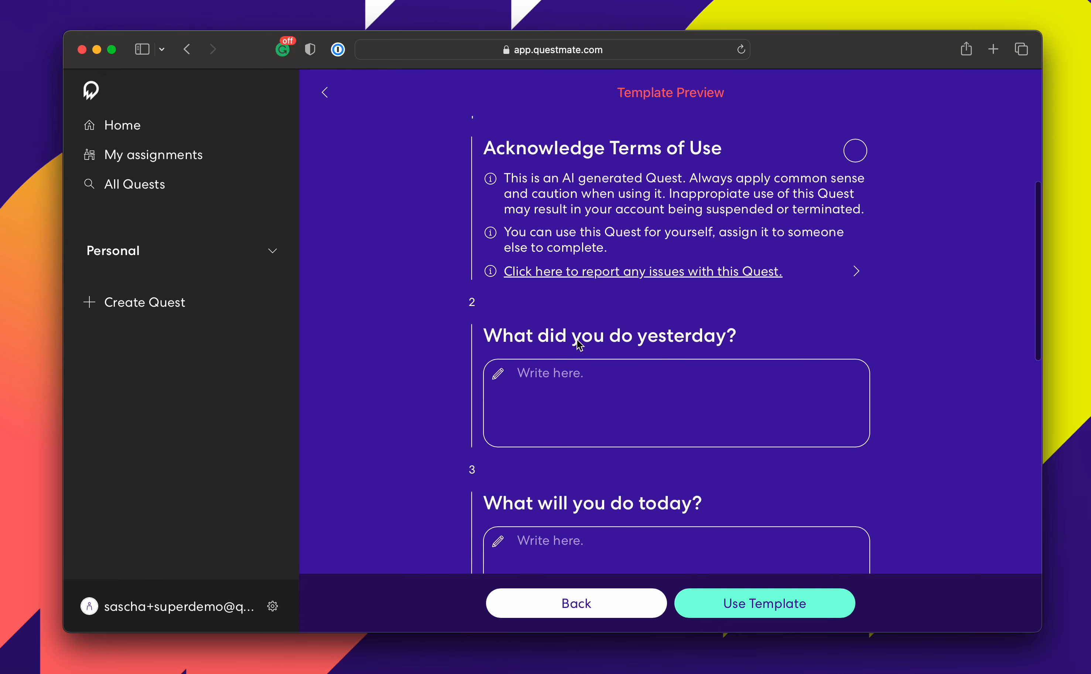
scroll(734, 441, "down", 6)
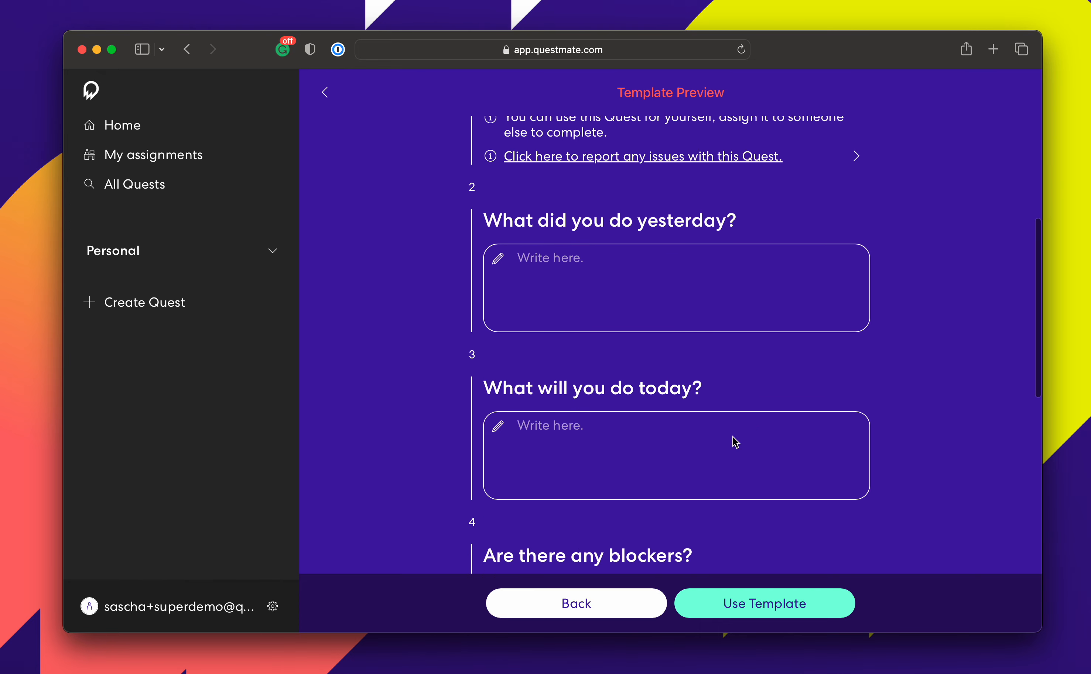
scroll(734, 441, "down", 1)
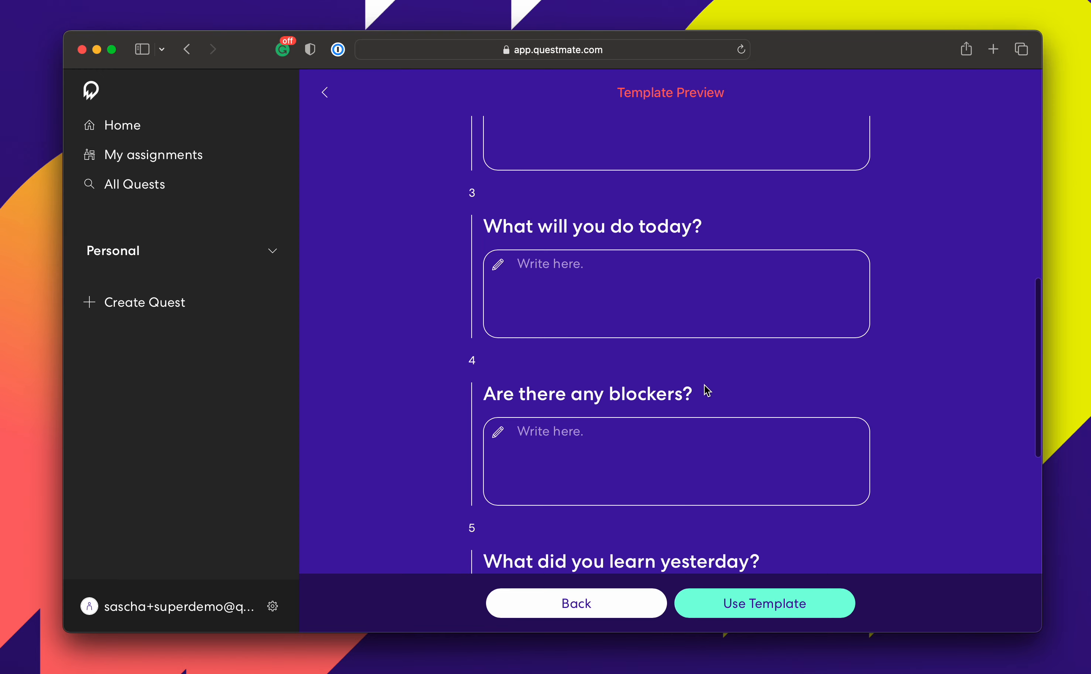
scroll(706, 391, "down", 6)
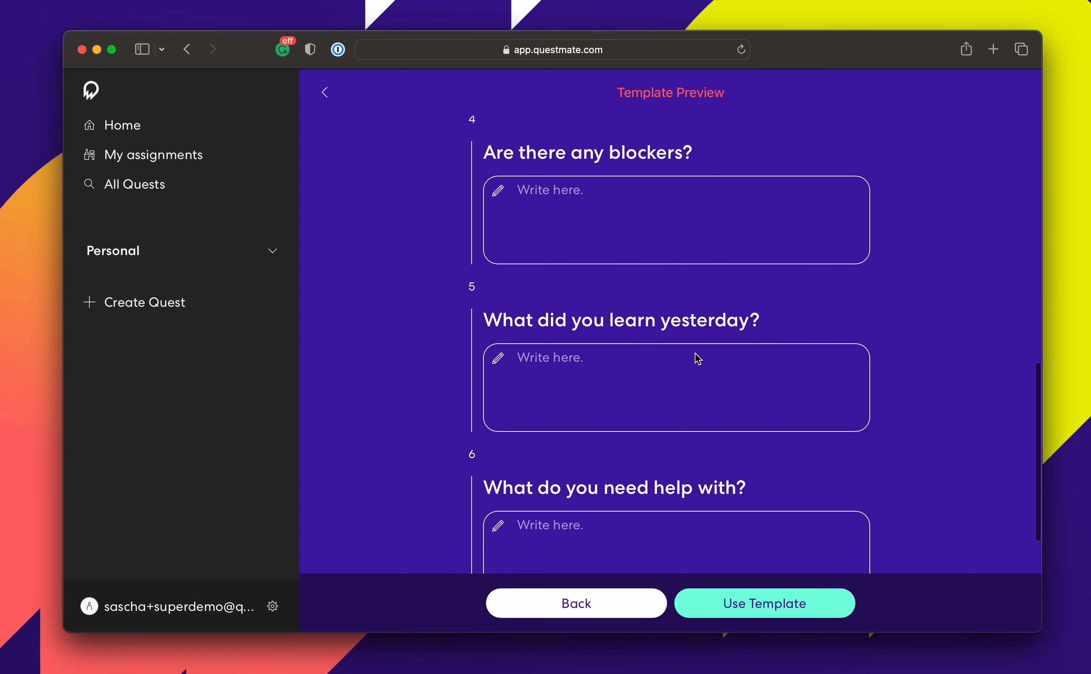
scroll(720, 379, "down", 4)
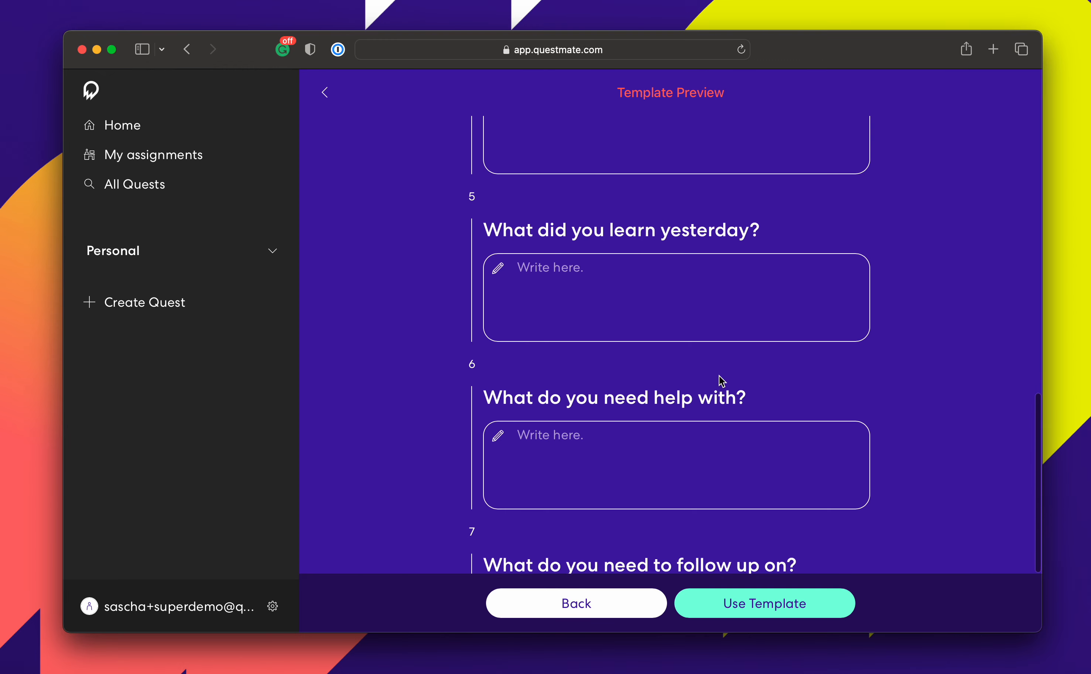
scroll(682, 360, "down", 3)
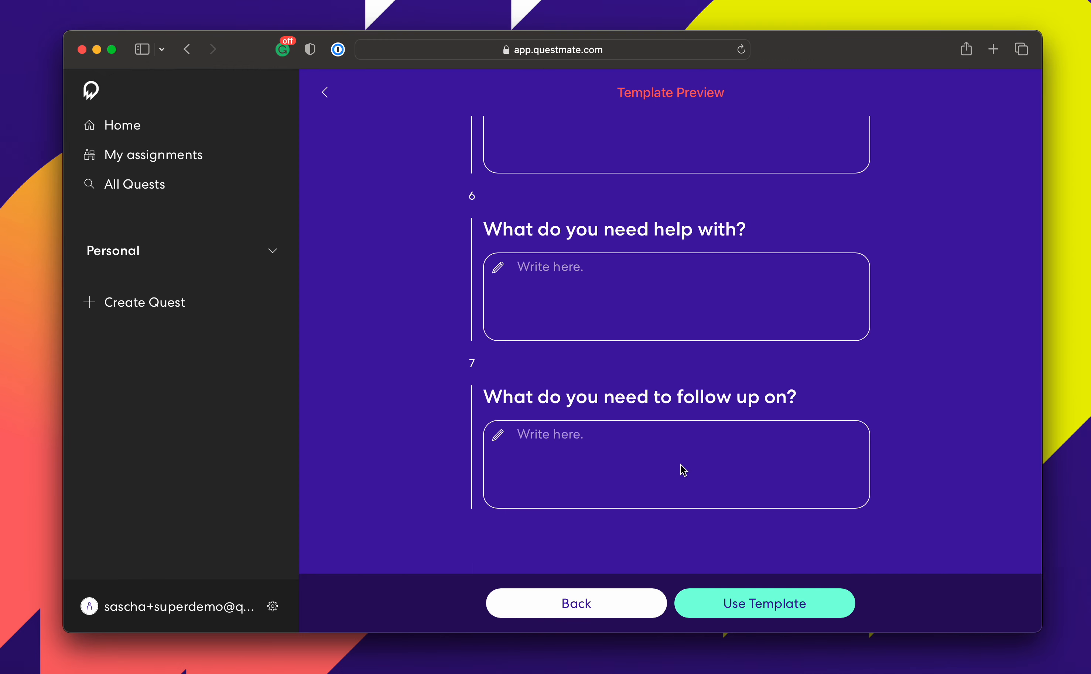
left_click(754, 609)
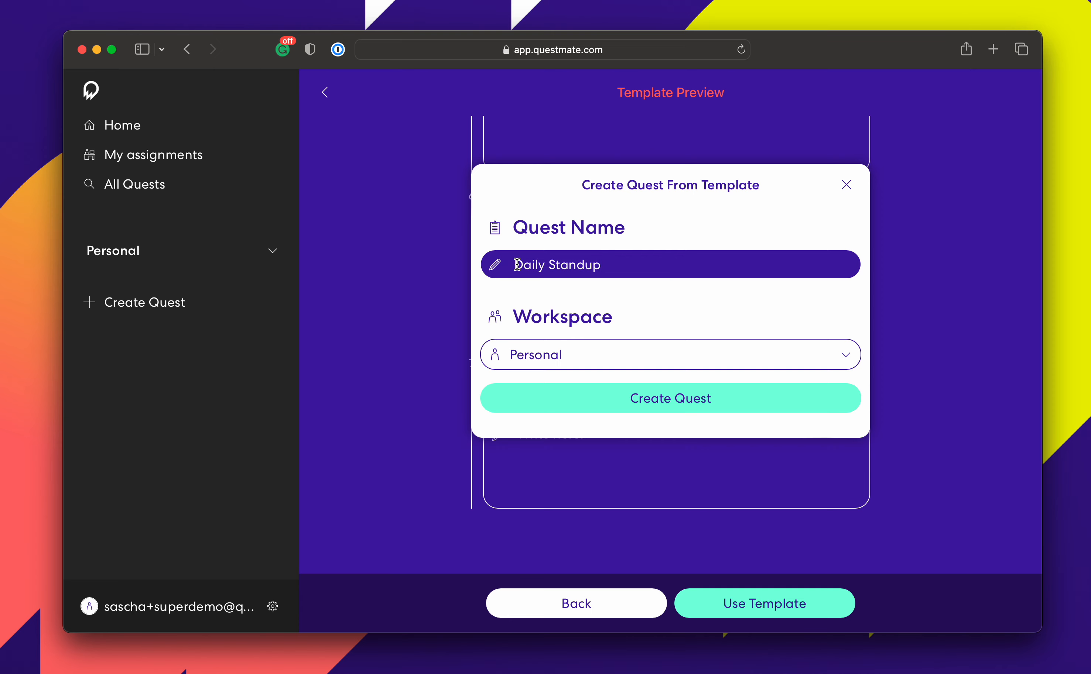
Name the quest 'Team Hulk - Daily Standup' and create it in the Personal workspace.
type("H")
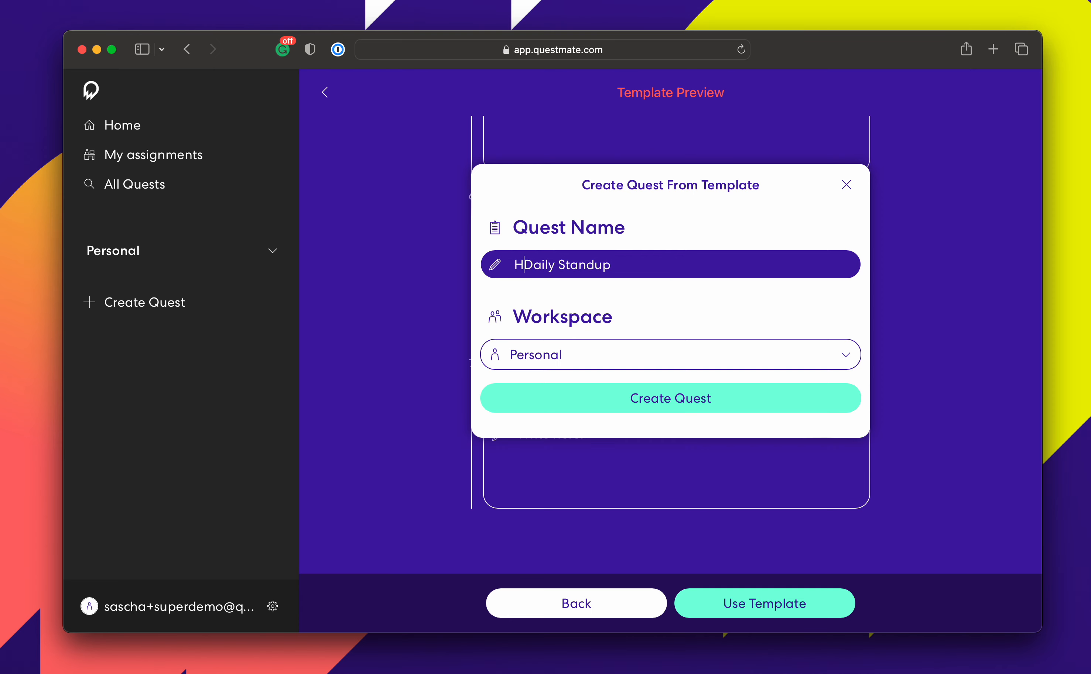
key("BackSpace")
type("Team ")
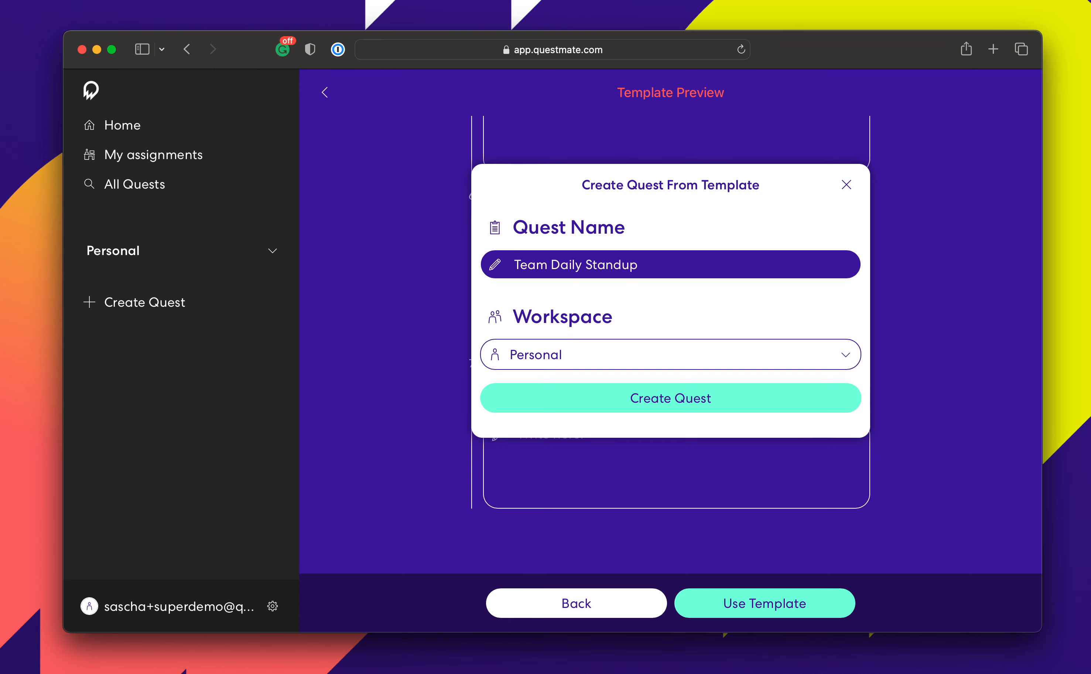
type("Hulk -")
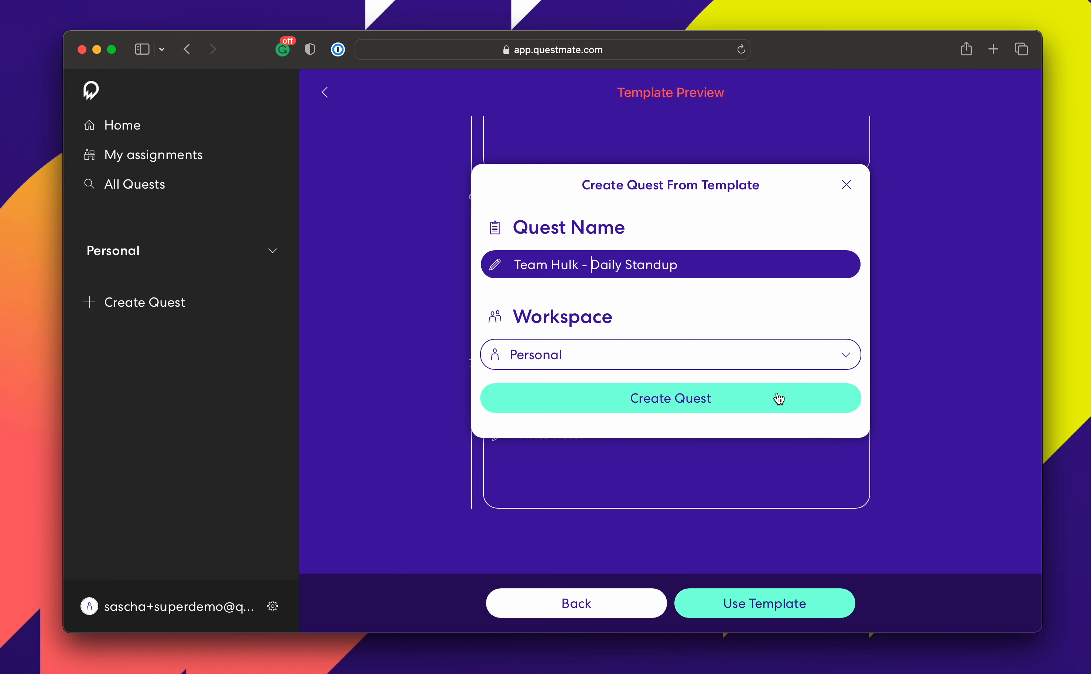
left_click(742, 406)
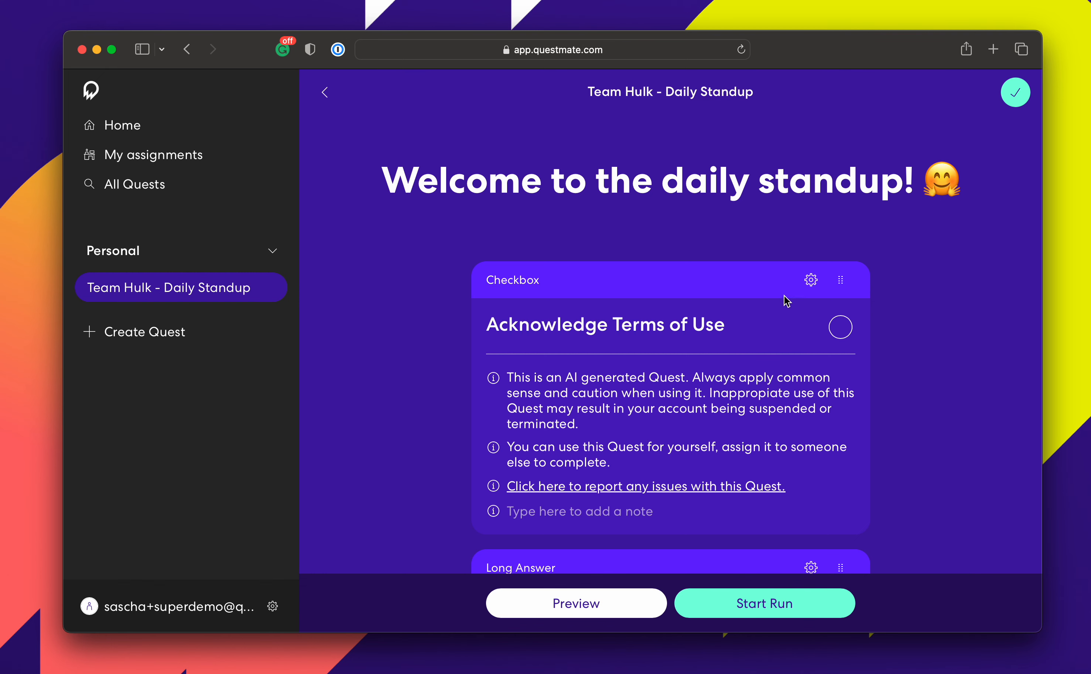
Delete the Acknowledge Terms of Use checkbox item and move down to the quest's last question.
left_click(811, 280)
scroll(542, 546, "down", 2)
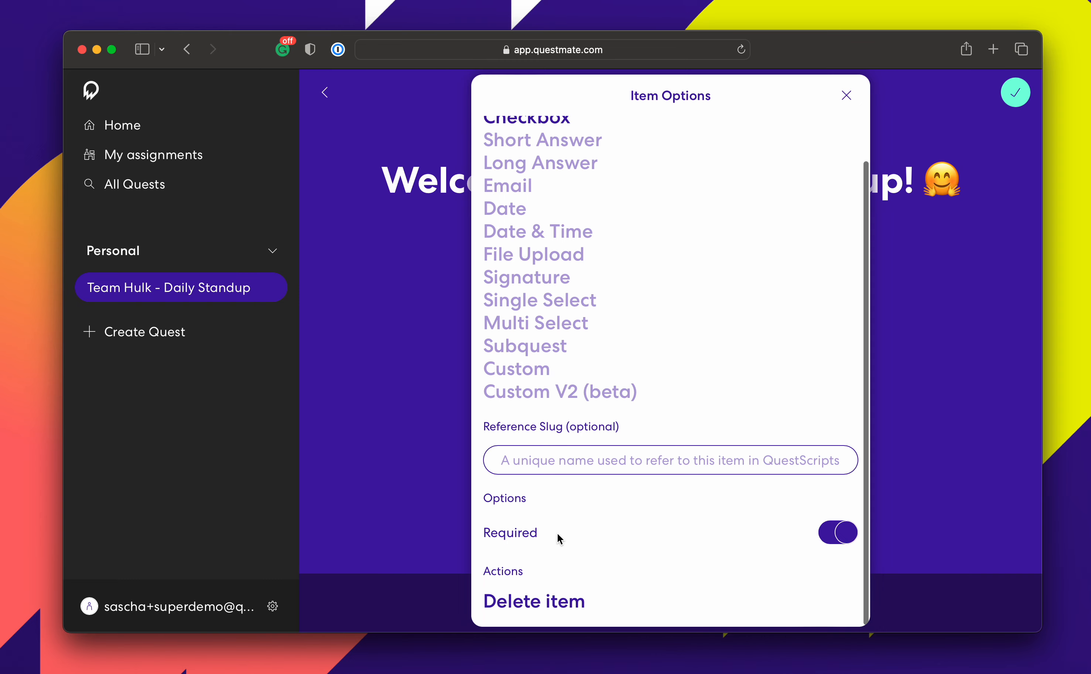
left_click(569, 607)
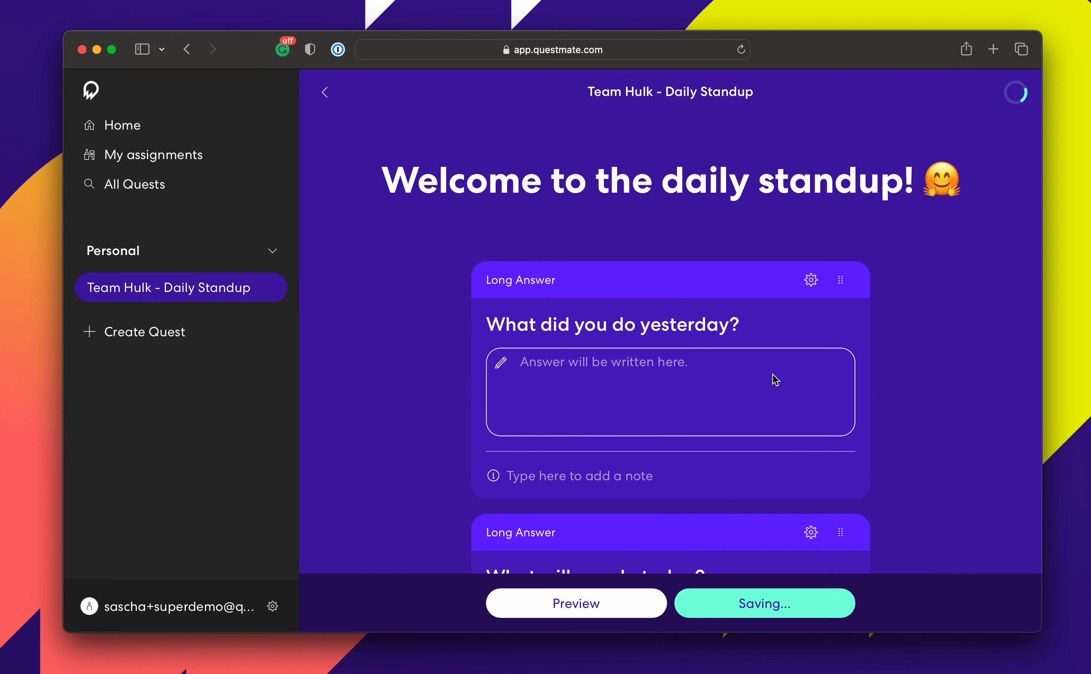
scroll(769, 363, "down", 6)
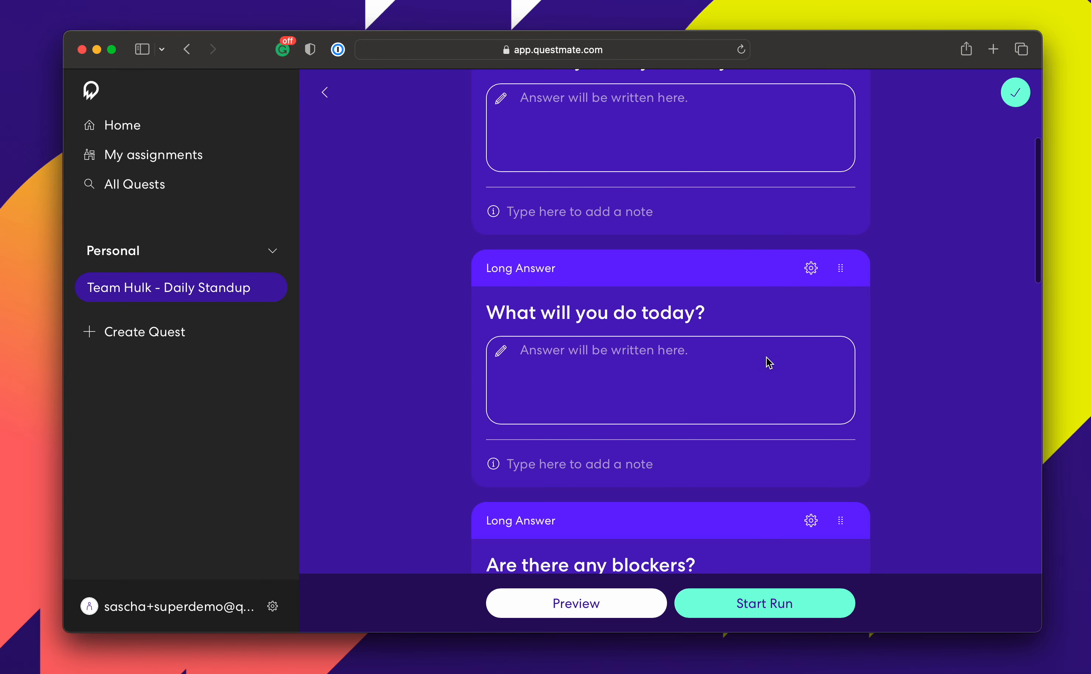
scroll(742, 257, "down", 6)
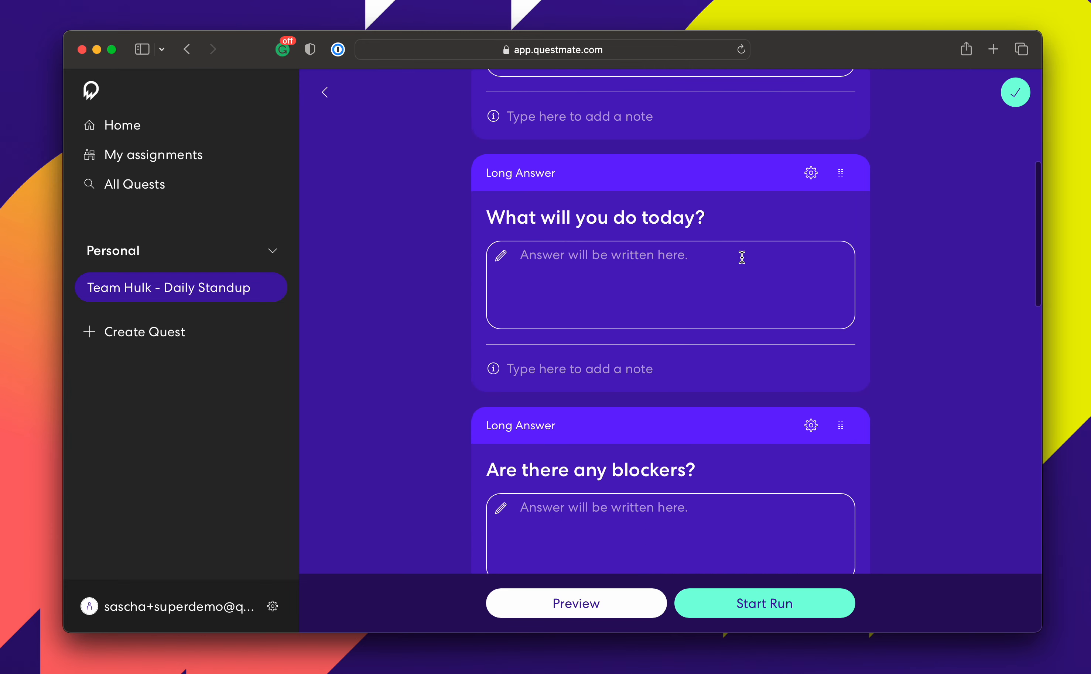
scroll(741, 257, "down", 7)
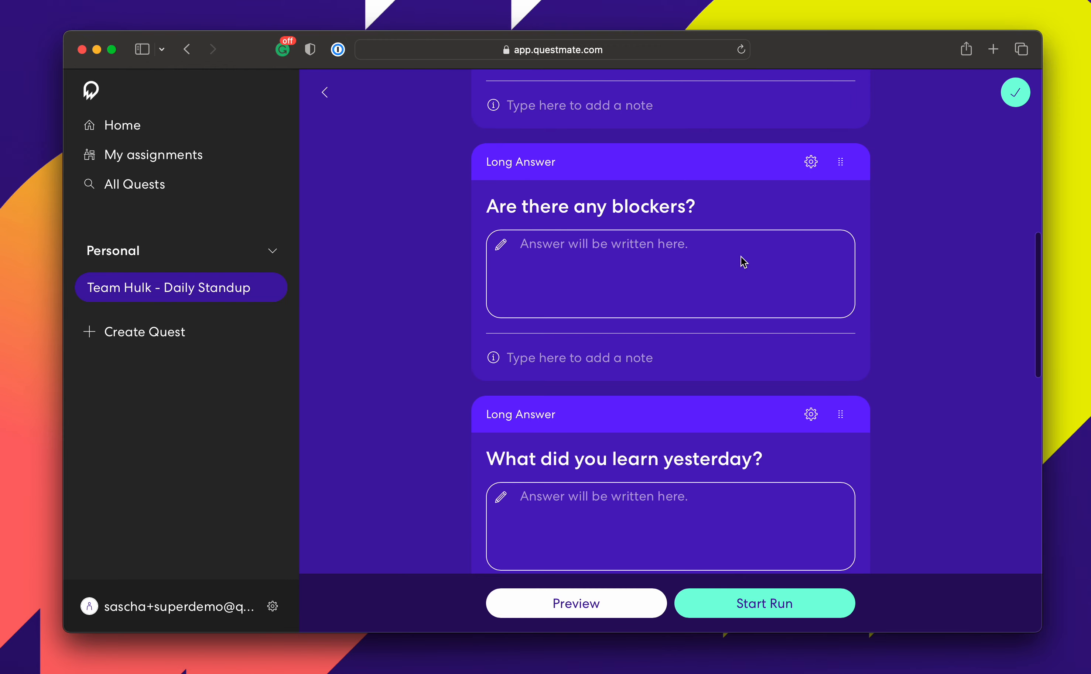
scroll(741, 257, "down", 10)
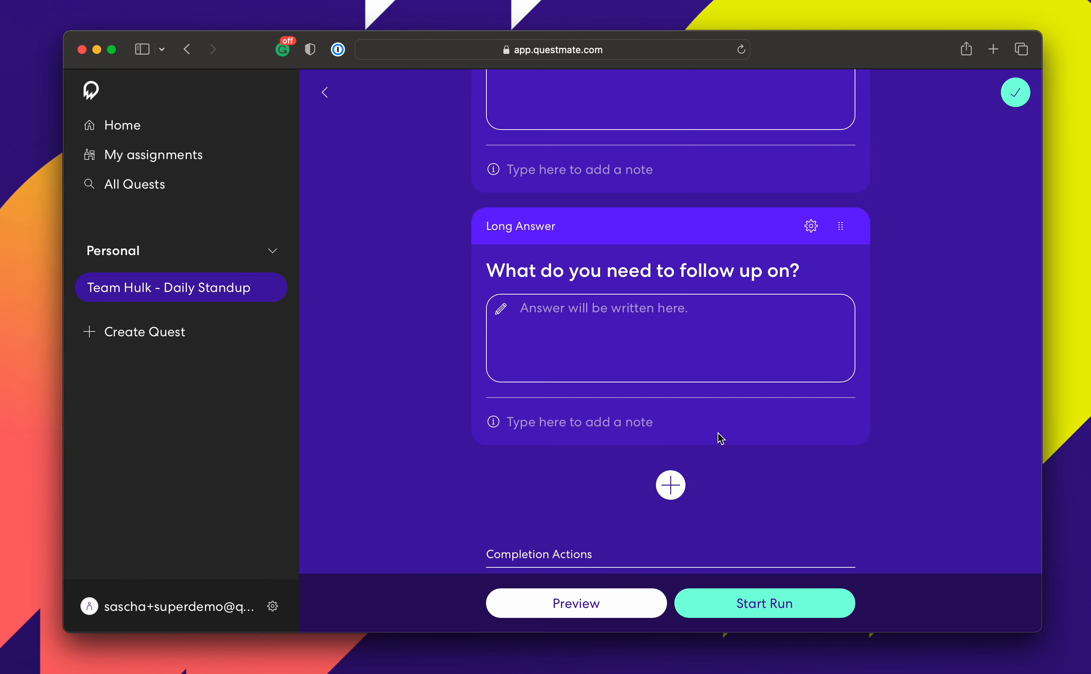
scroll(721, 486, "down", 3)
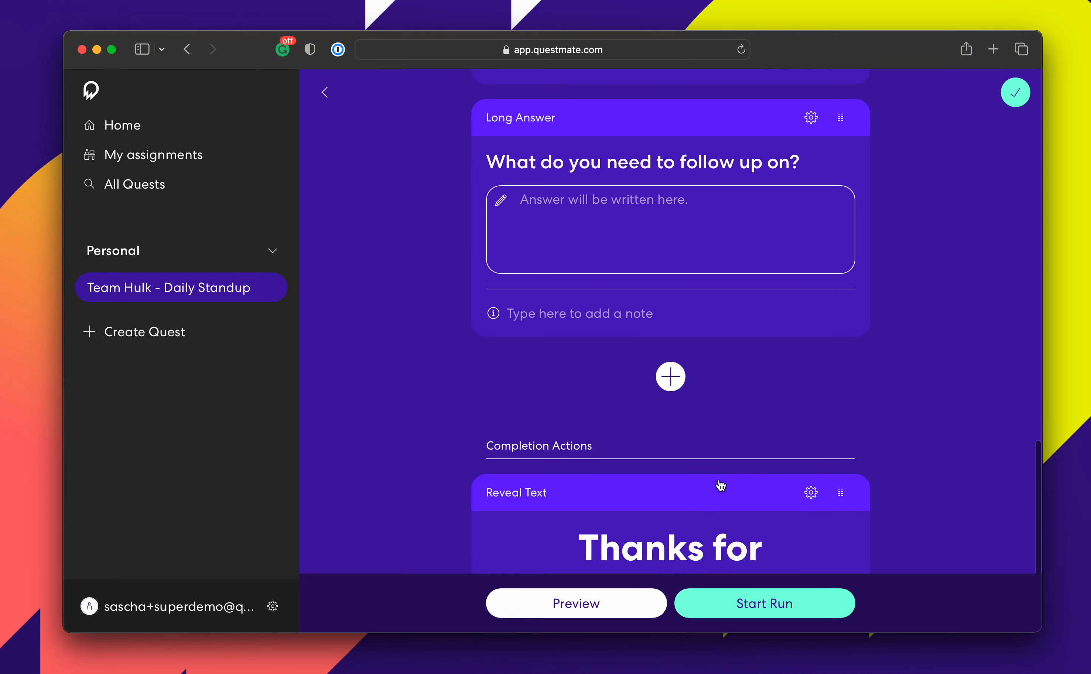
Add a new checkbox item after the follow-up question, labelled 'Let's draw a doodle'.
left_click(672, 378)
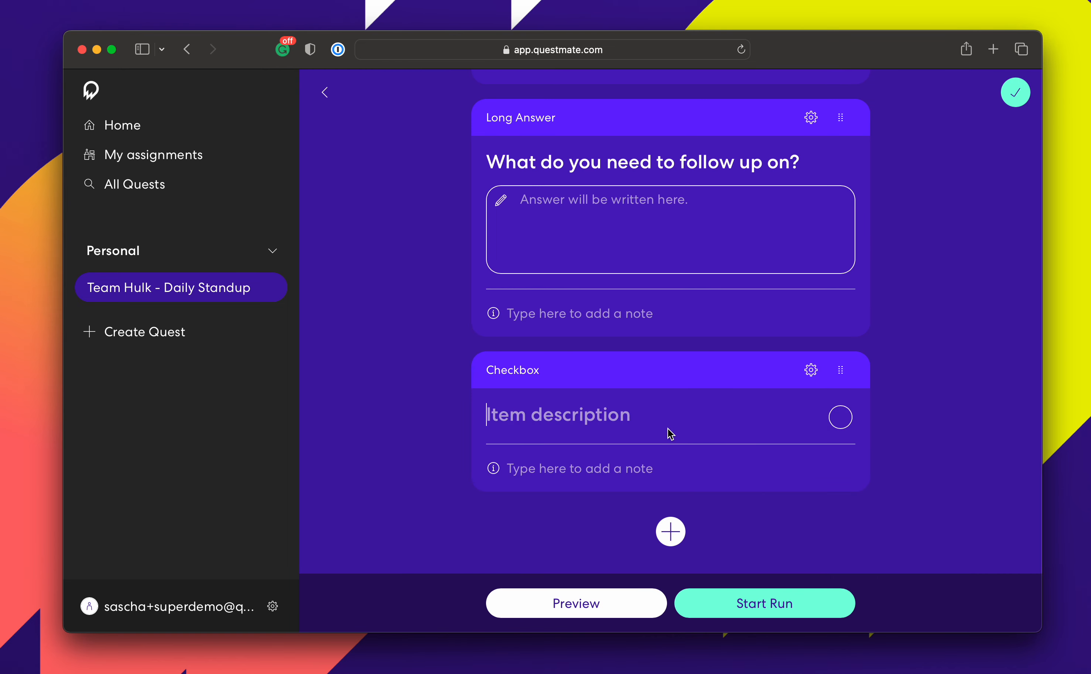
type("Let's")
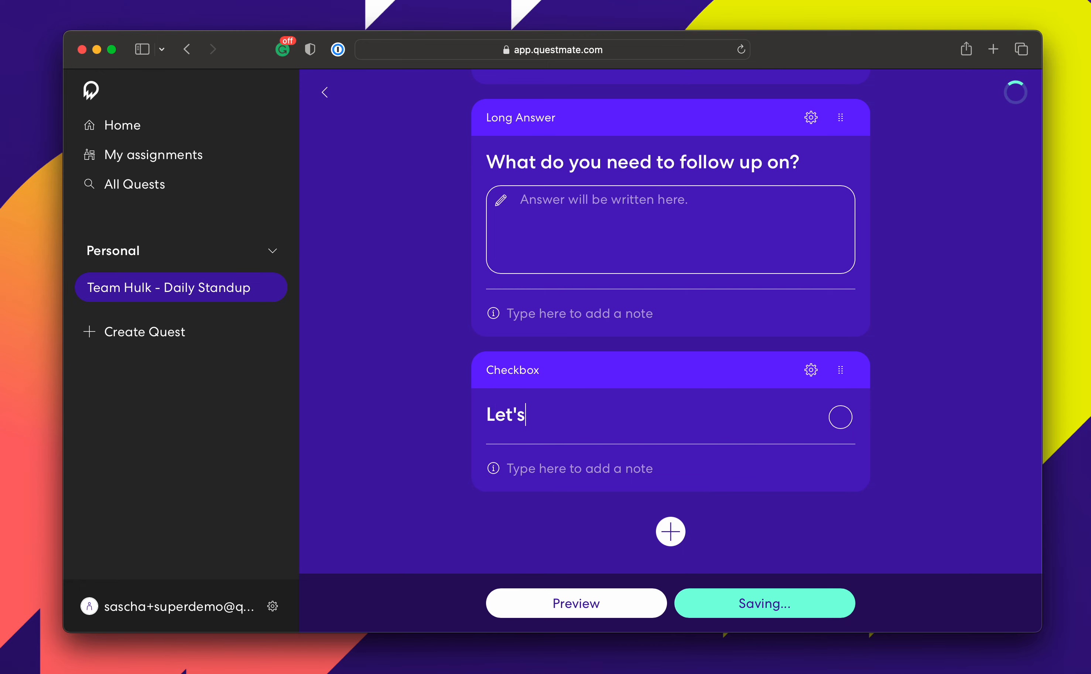
type(" draw a doog")
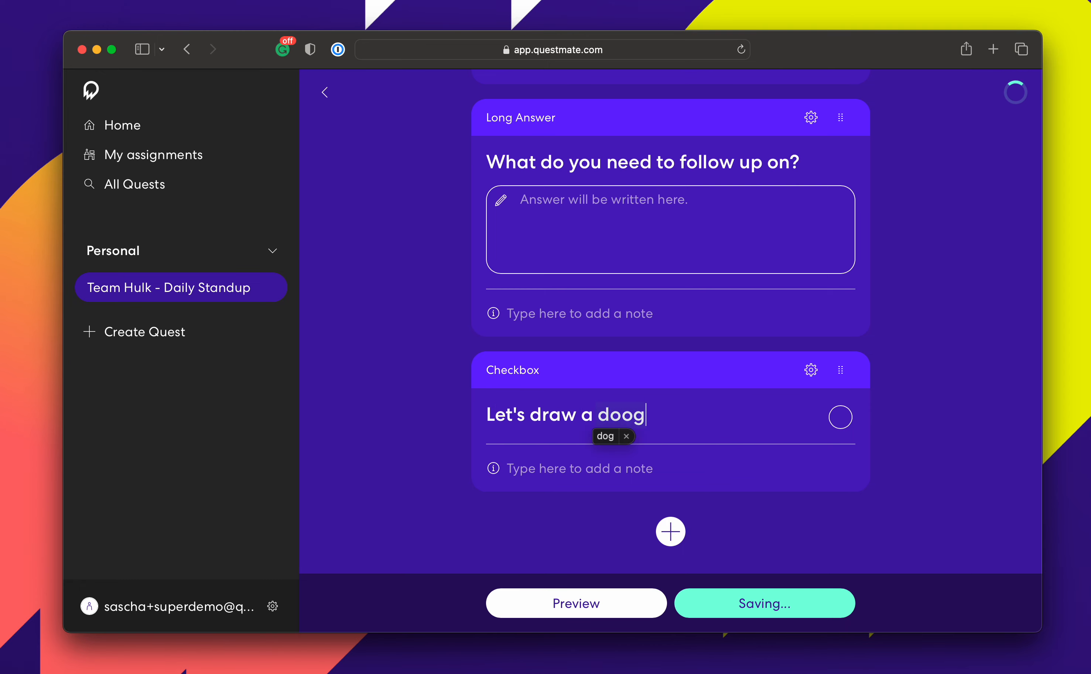
key("BackSpace")
Complete the 'Let's draw a doodle' label and change the item type to Signature.
type("dle")
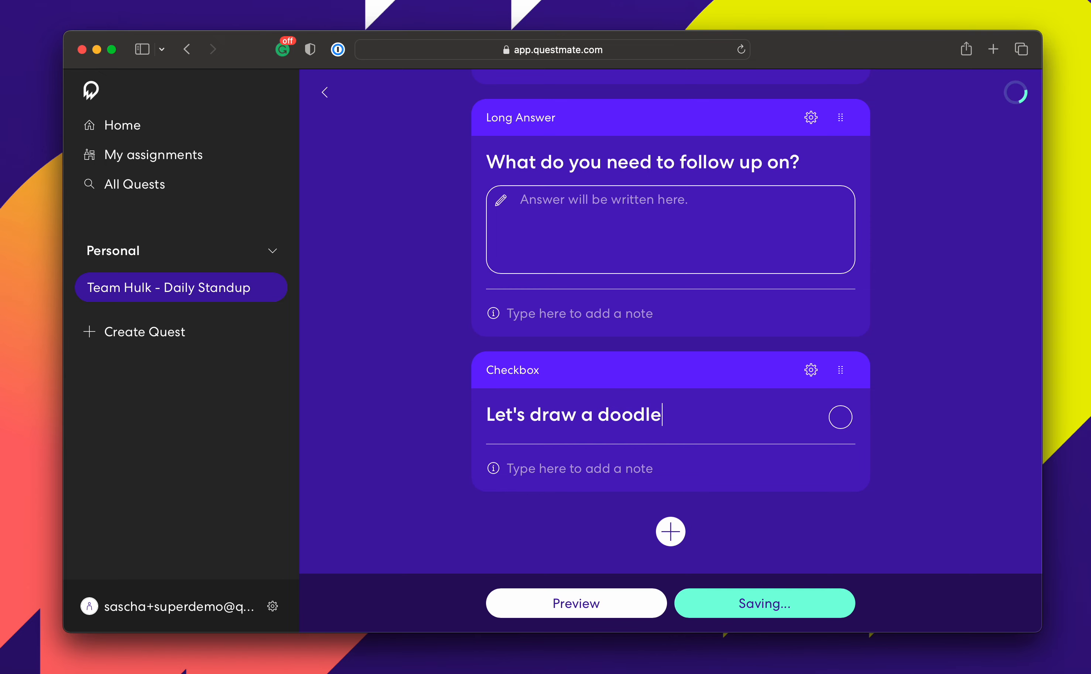
left_click(810, 371)
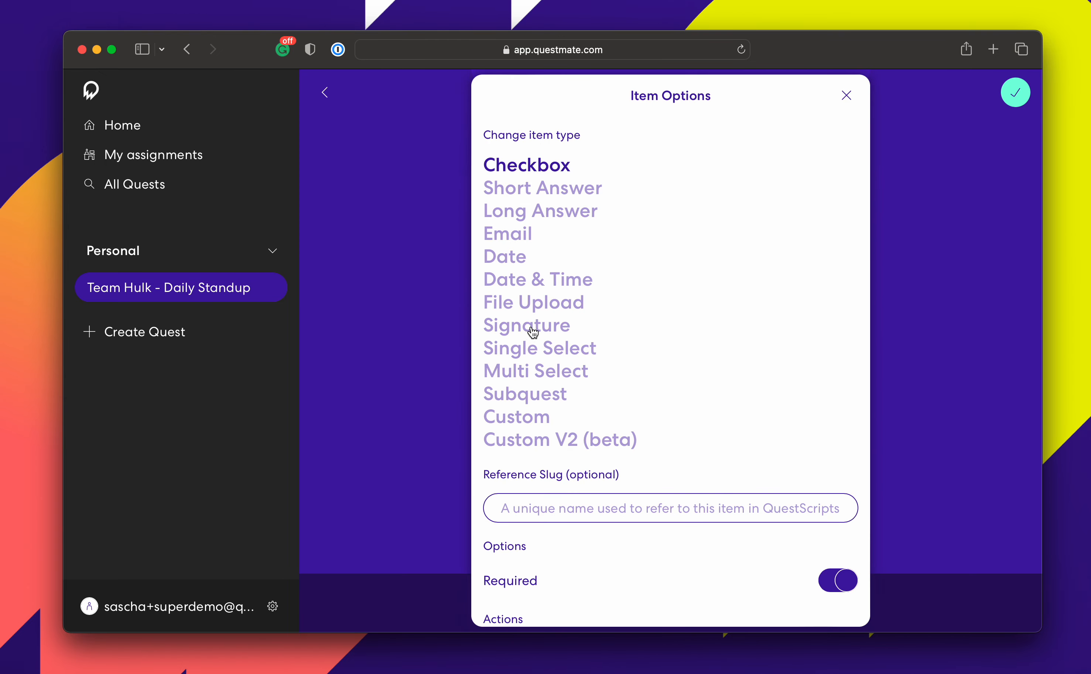
left_click(534, 332)
scroll(696, 343, "down", 2)
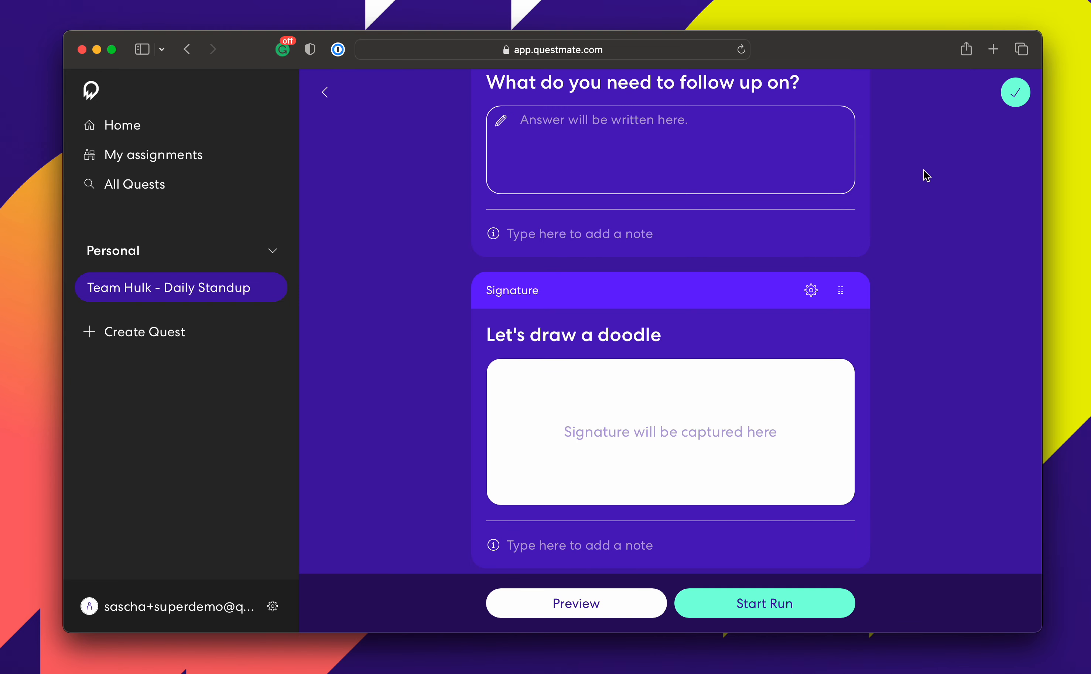
Save the edited quest template and return to the quest overview page.
scroll(900, 123, "up", 2)
scroll(900, 122, "down", 1)
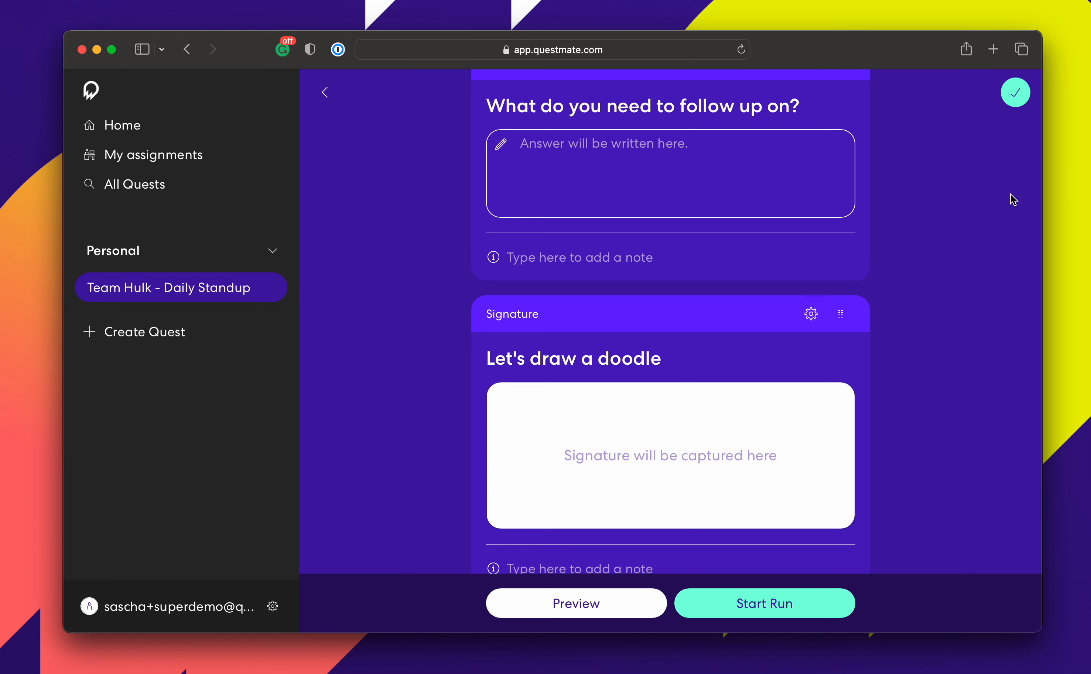
left_click(1016, 94)
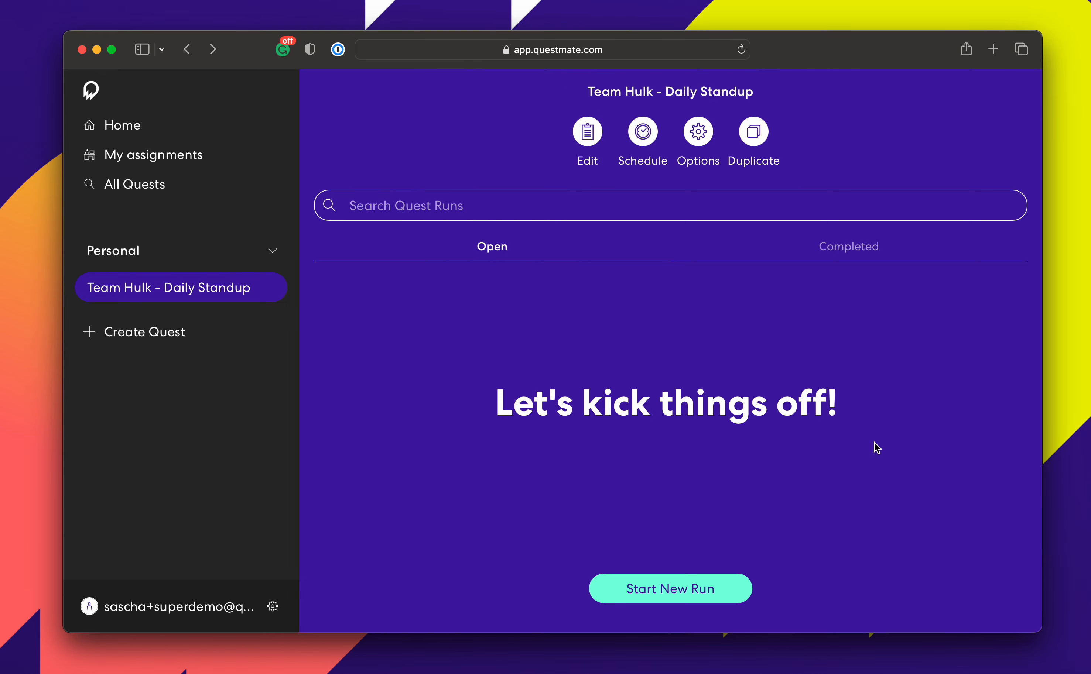
Schedule the quest to repeat weekly, Monday to Friday at 7.00 am, and save.
left_click(643, 137)
left_click(854, 230)
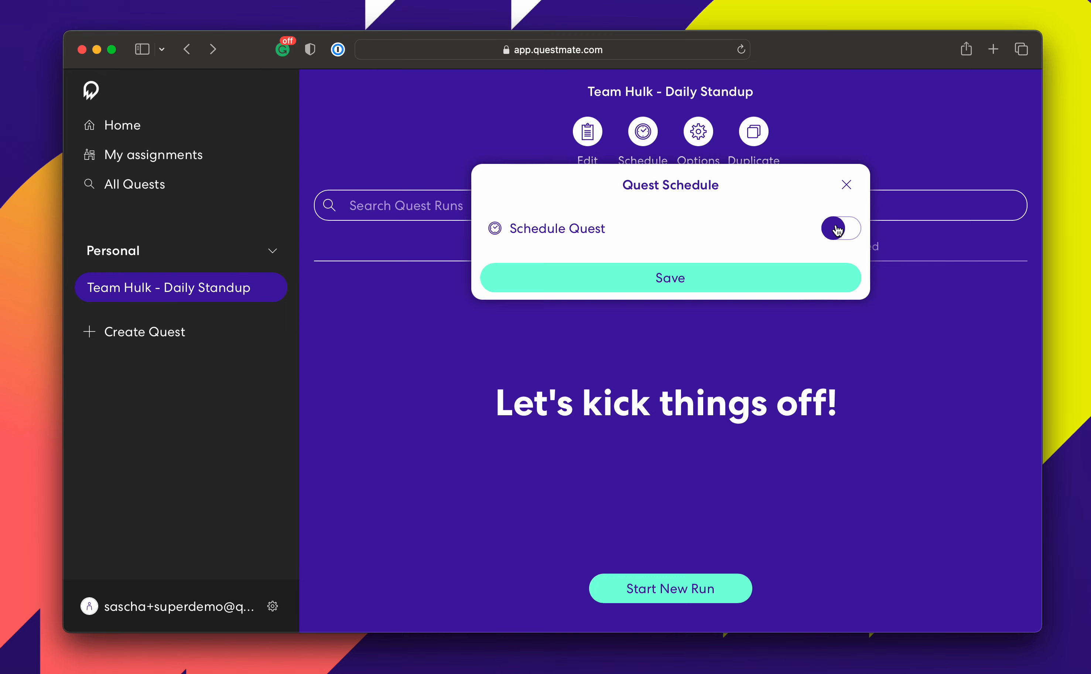
left_click(818, 273)
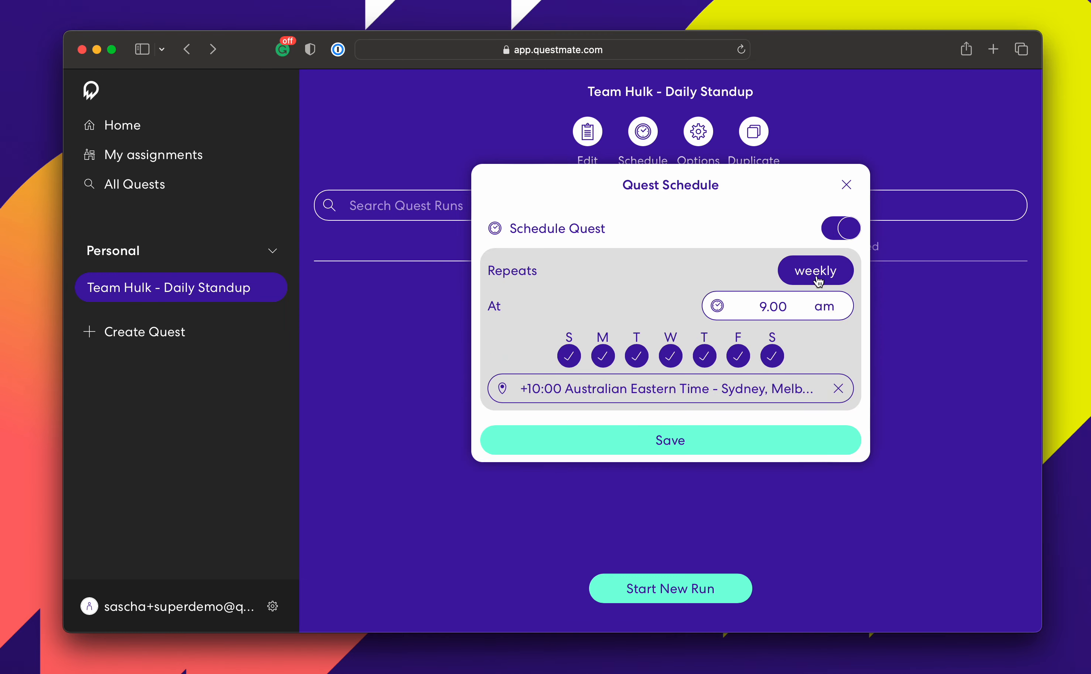
left_click(773, 357)
left_click(568, 357)
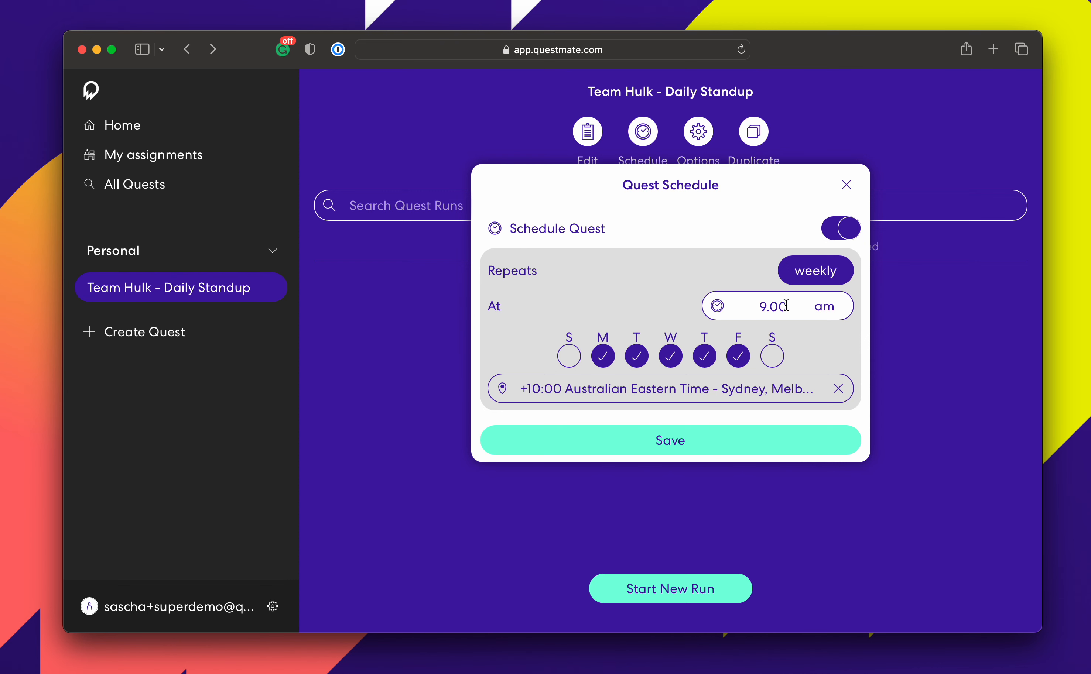
left_click(761, 307)
type("7")
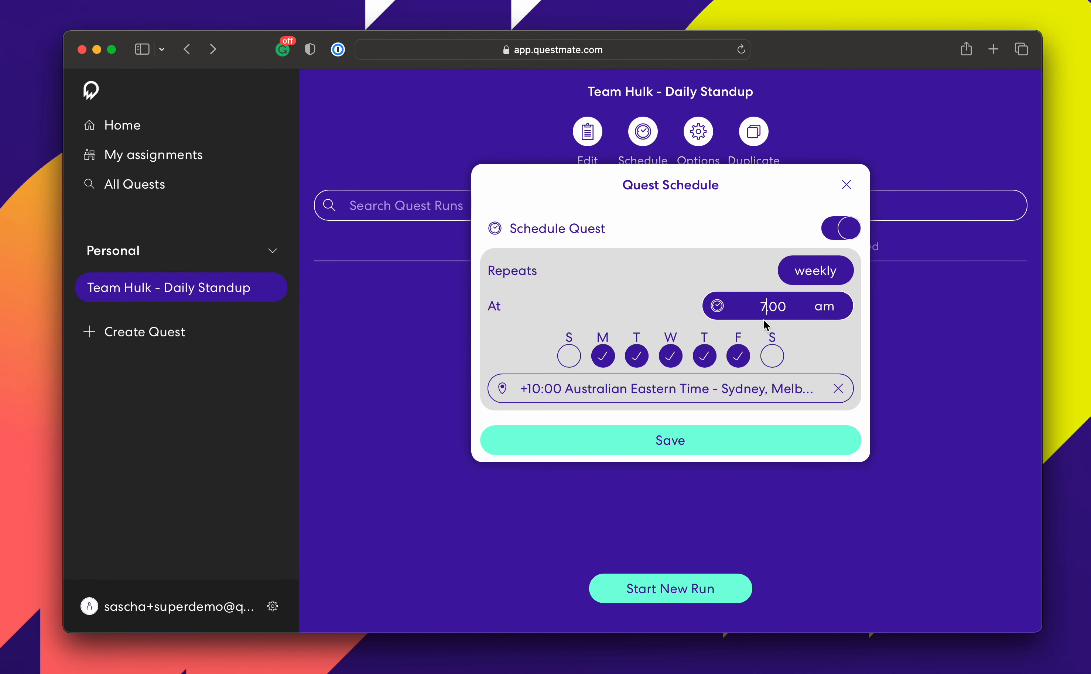
left_click(805, 331)
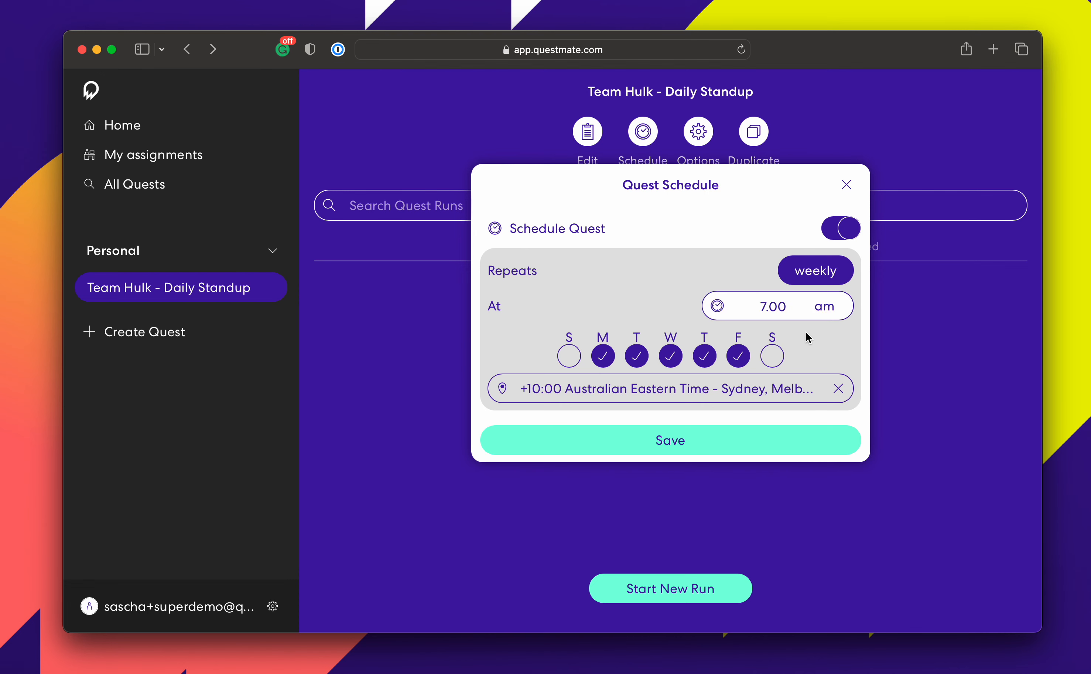
left_click(769, 442)
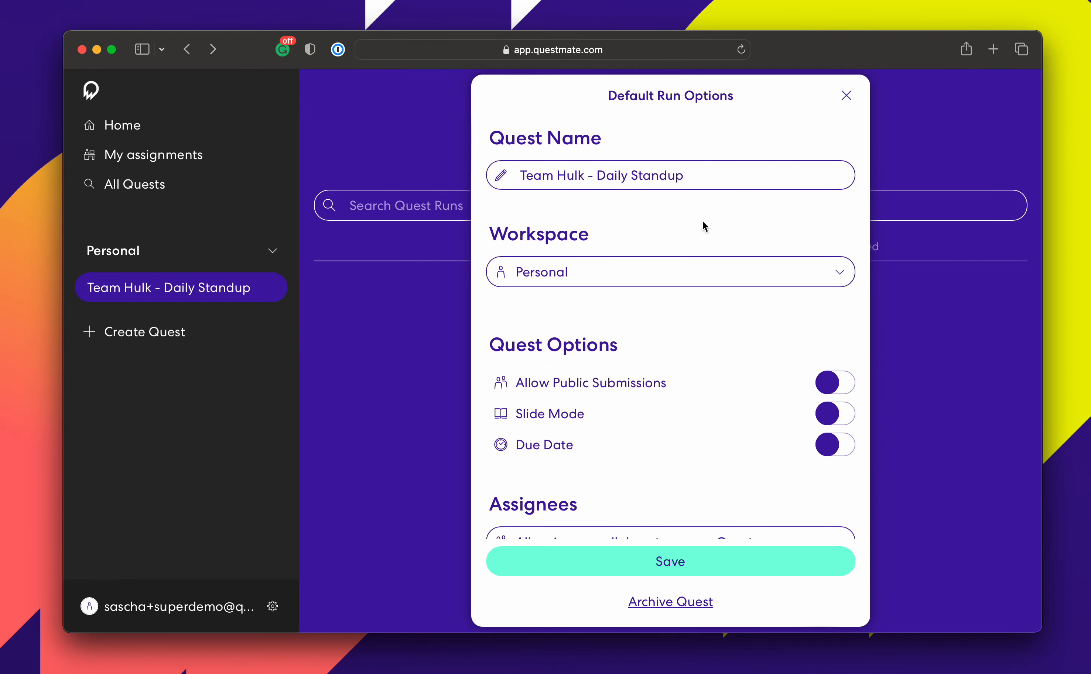
Set the Assignees option to 'Each assignee receives their own Quest'.
scroll(690, 394, "down", 5)
scroll(698, 347, "down", 3)
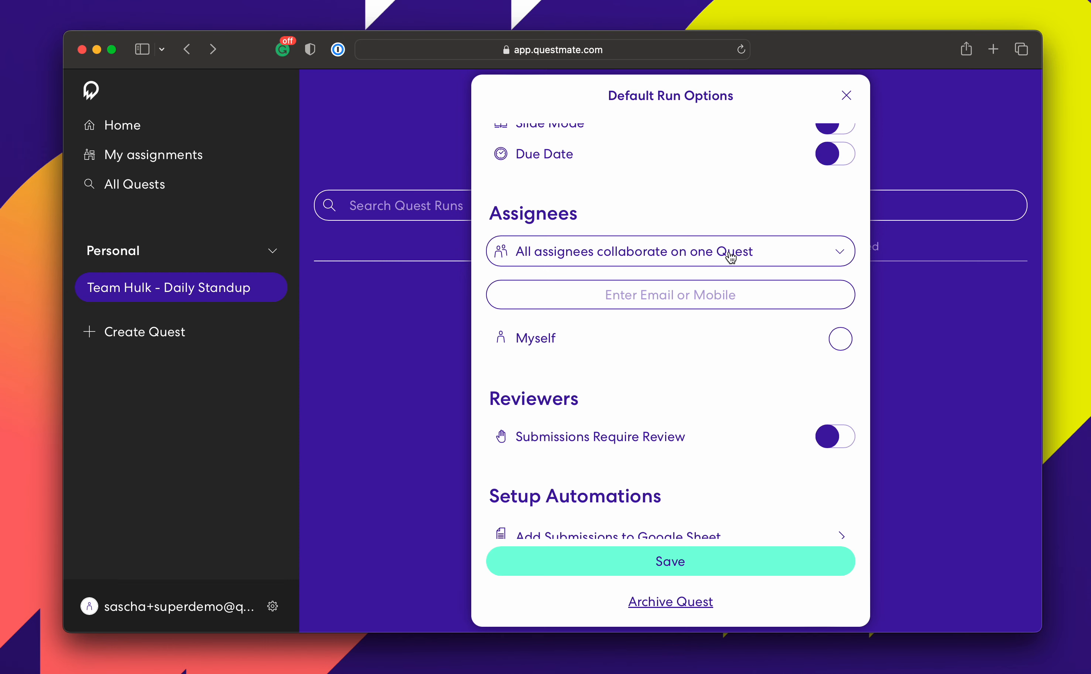
left_click(773, 256)
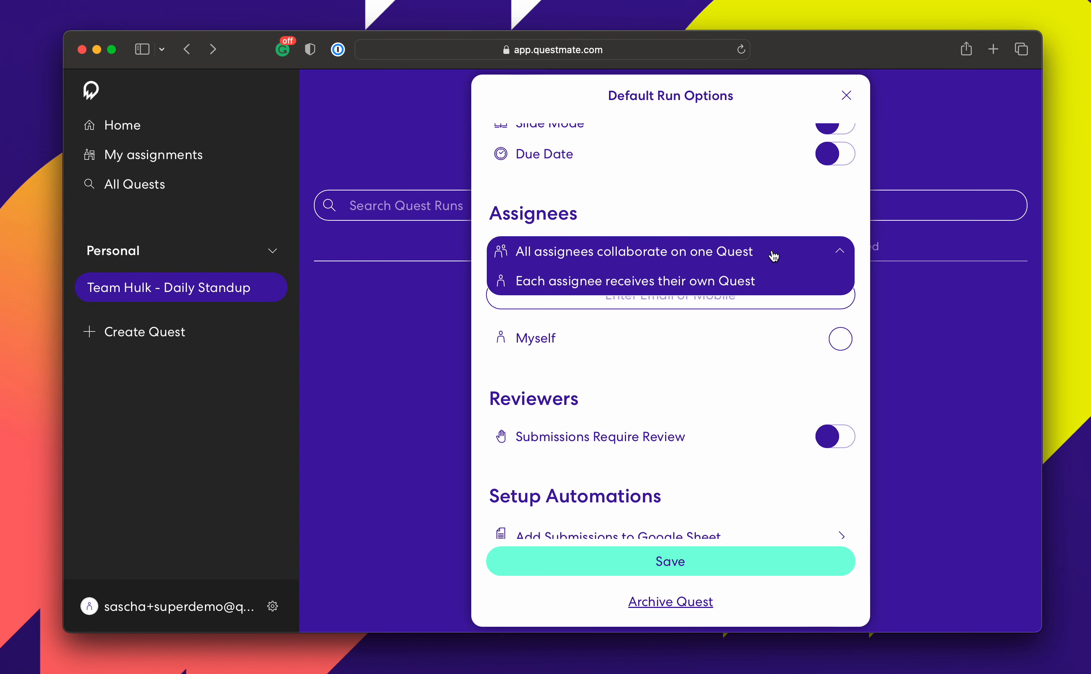
left_click(699, 286)
Add two colleagues by e-mail plus Myself as assignees and save the run options.
left_click(700, 296)
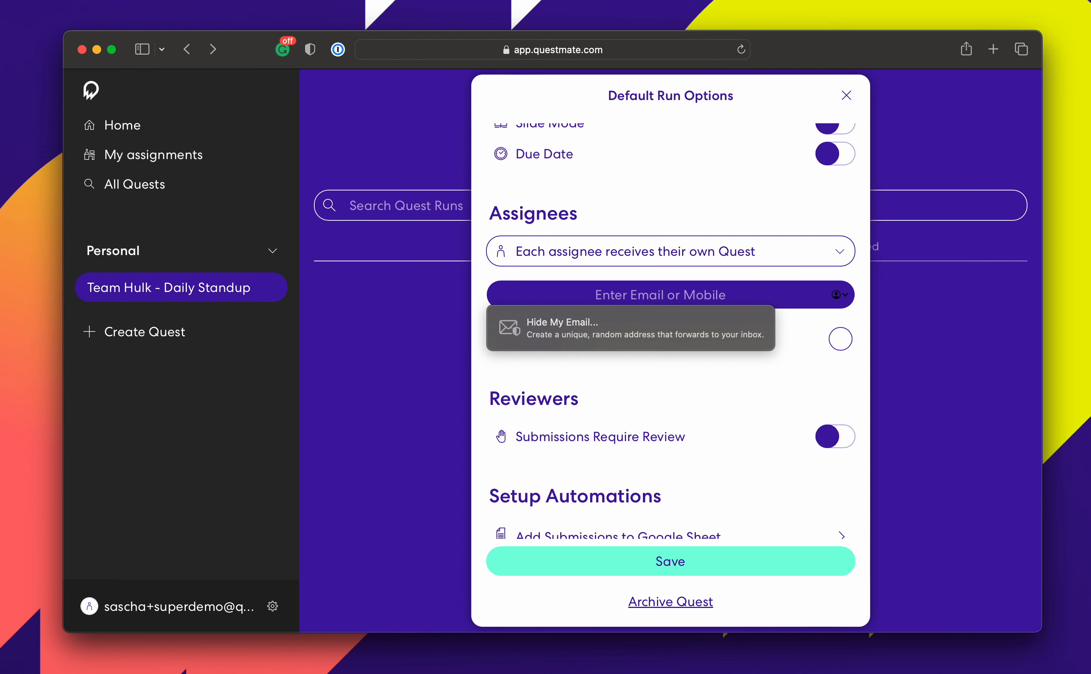
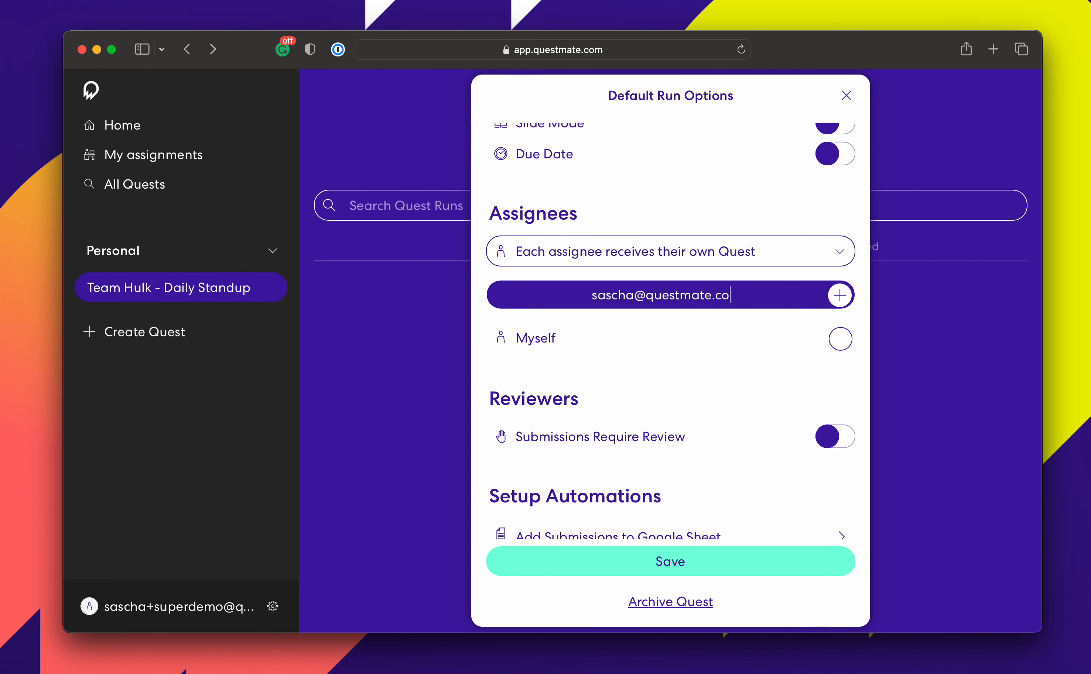
key("Return")
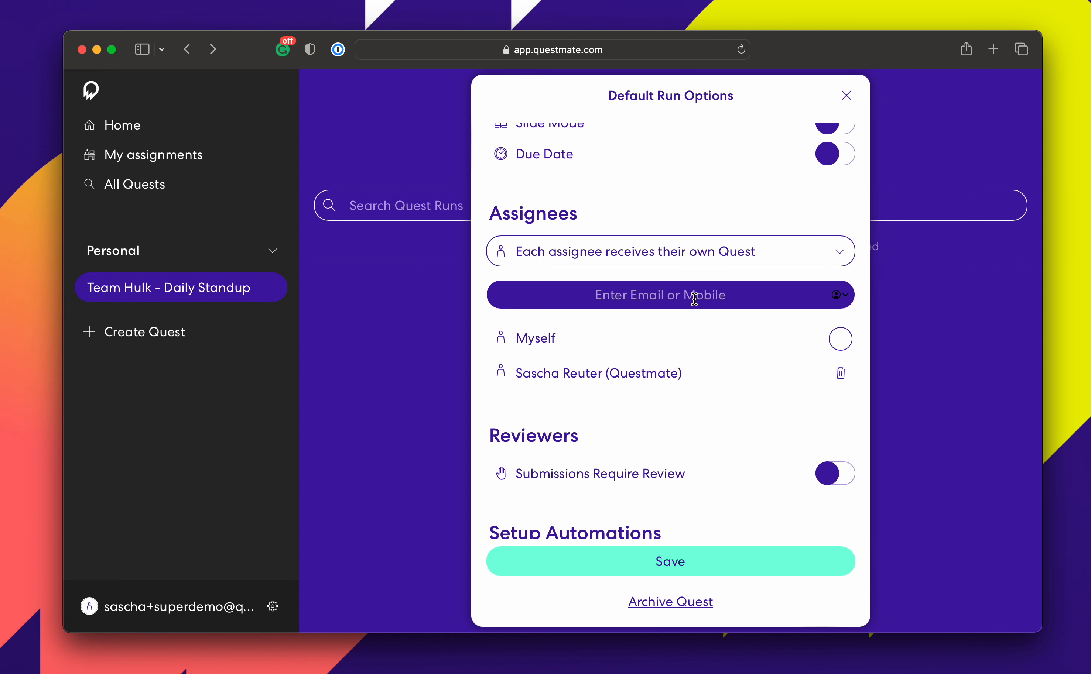
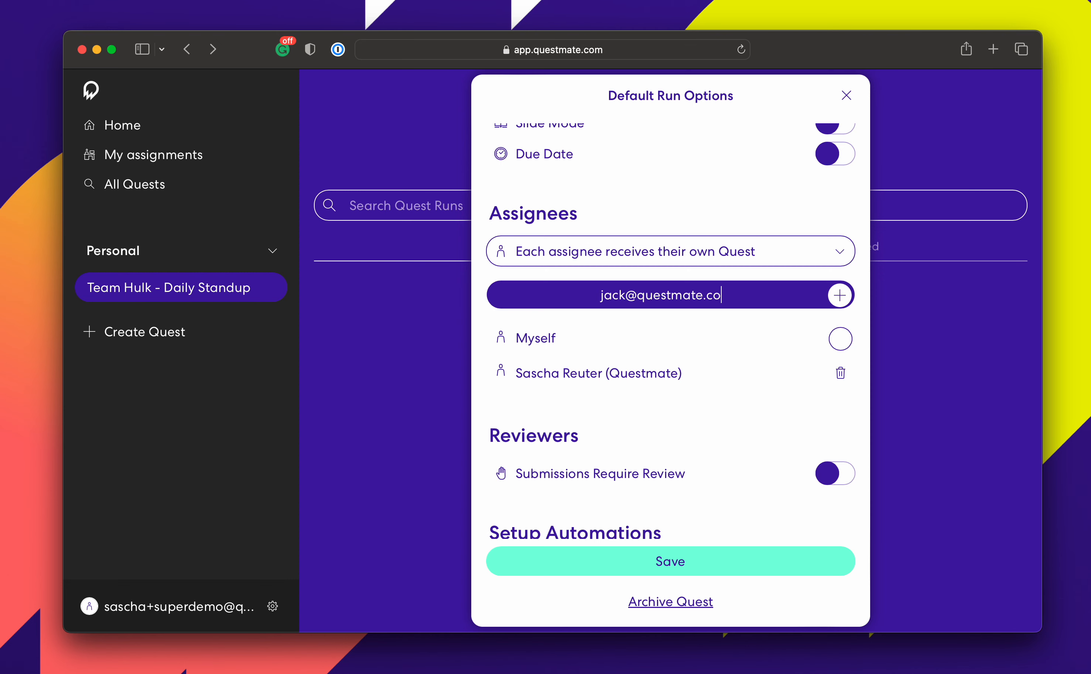
key("Return")
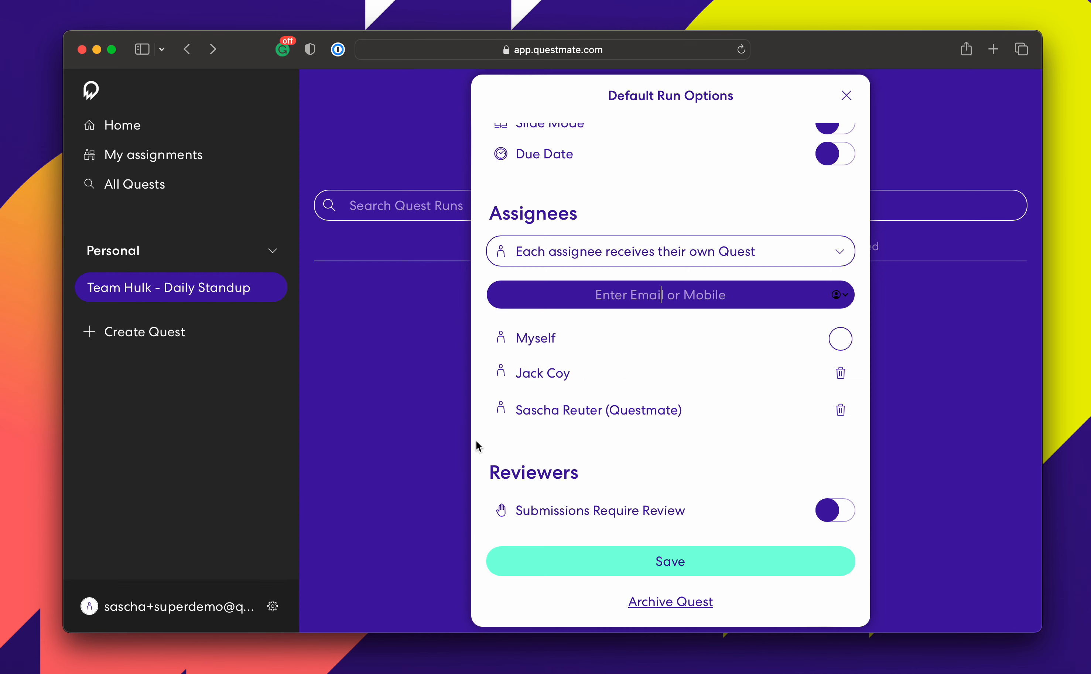
left_click(841, 343)
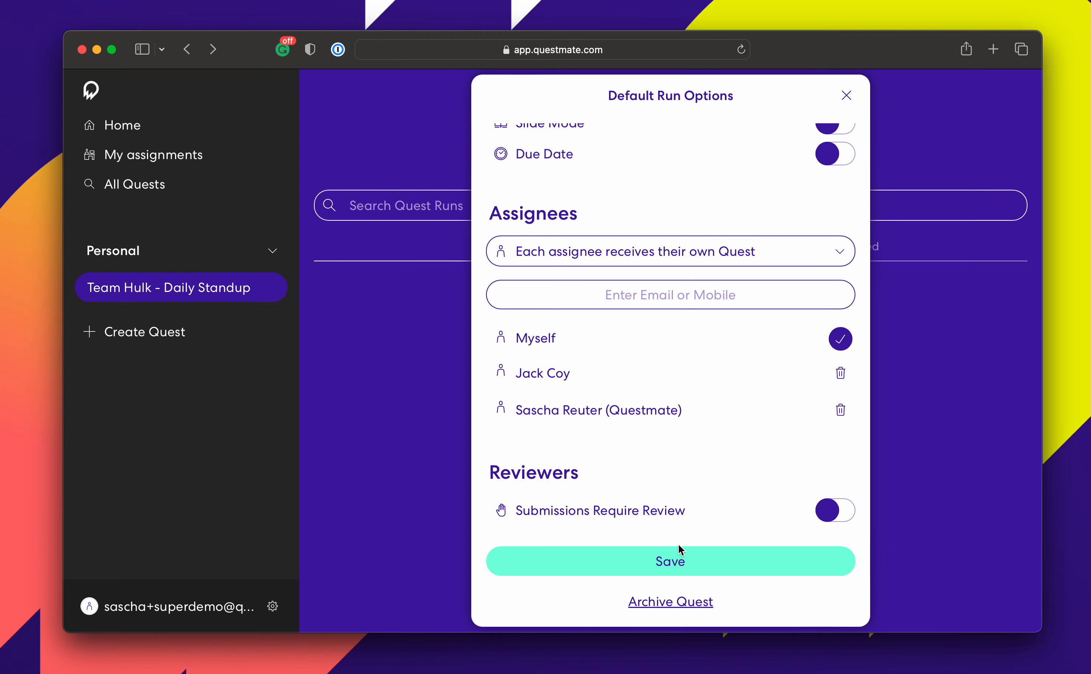
left_click(724, 567)
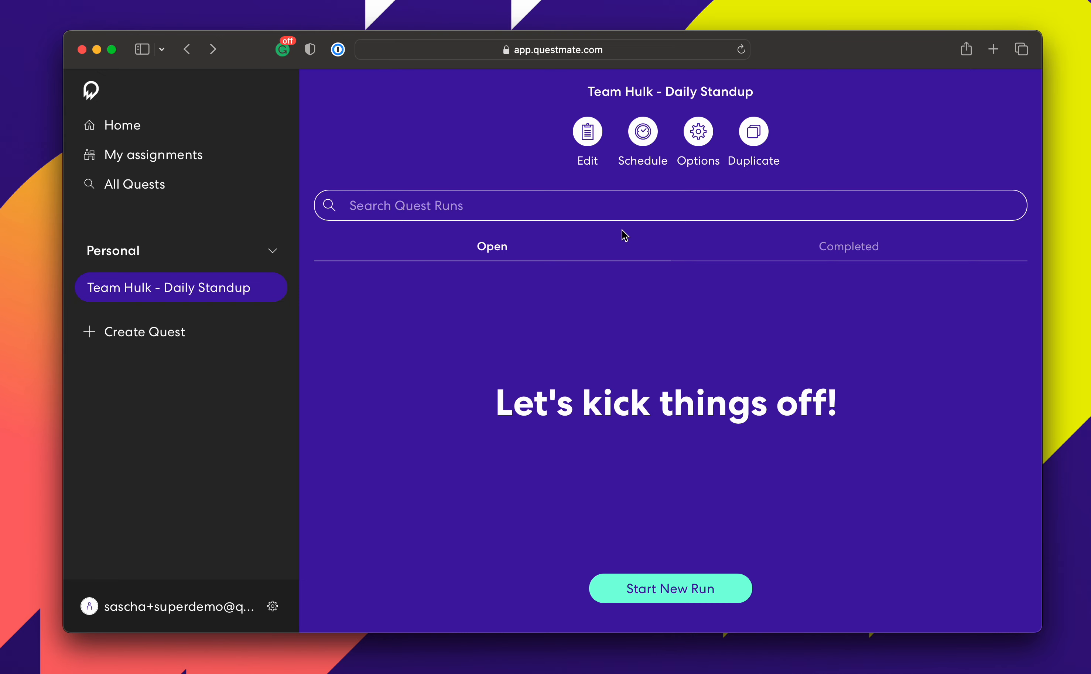
Open the quest editor down to the 'Thanks for participating in the standup!' completion action.
left_click(596, 138)
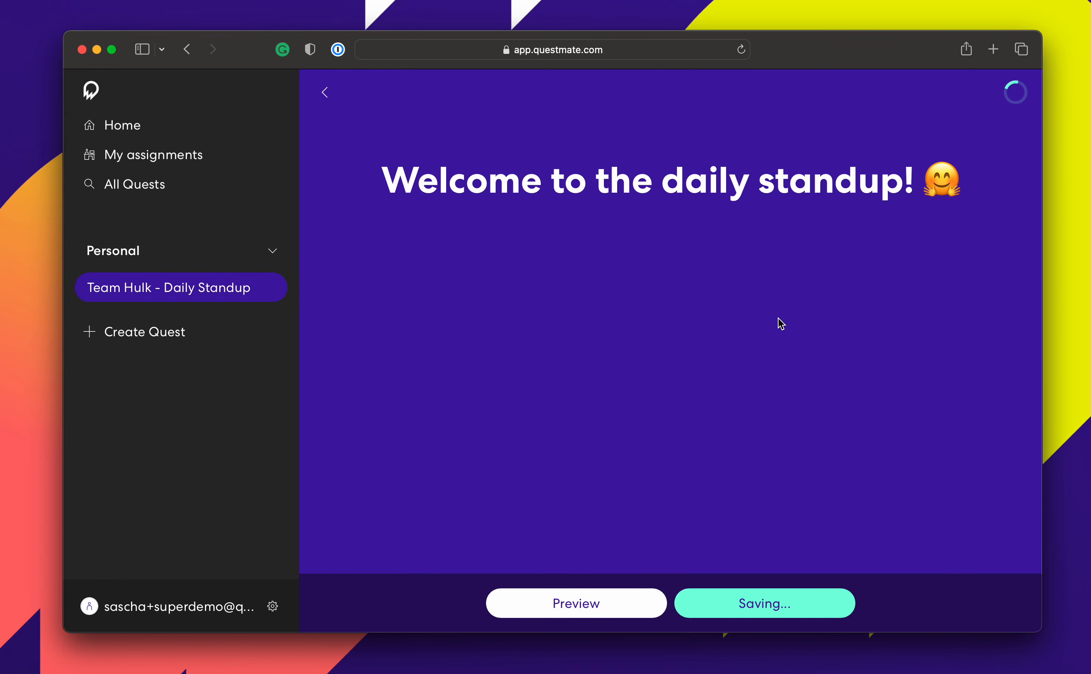
scroll(811, 331, "down", 10)
scroll(812, 333, "down", 15)
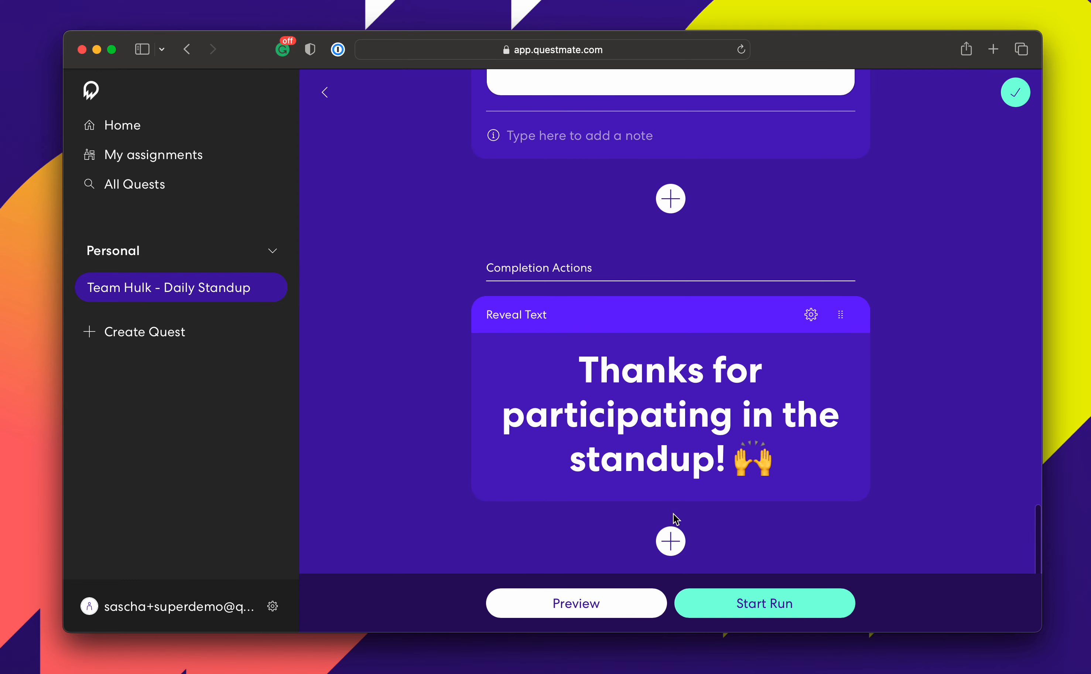
Add a Post Message to Slack completion action after the thank-you Reveal Text card.
left_click(676, 541)
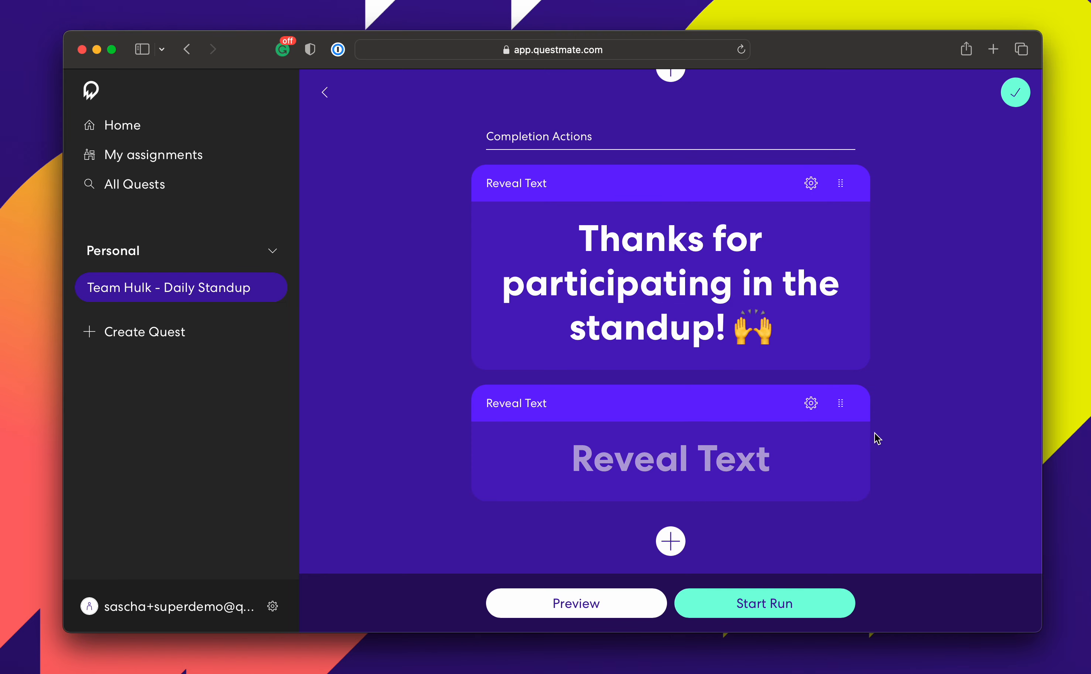
left_click(811, 403)
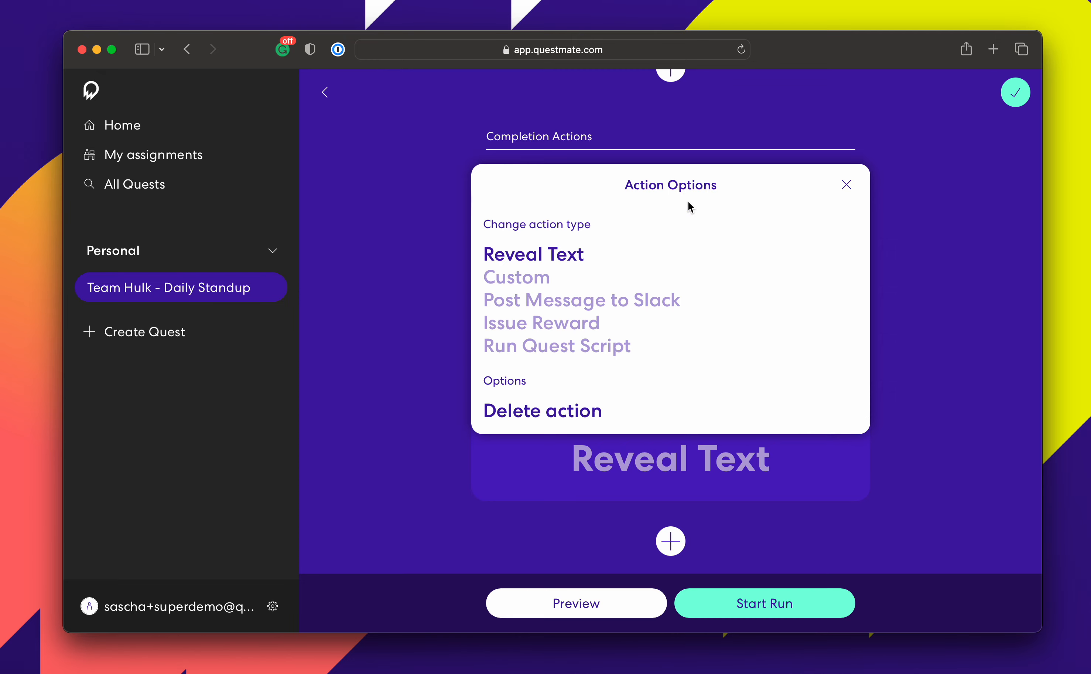
left_click(592, 306)
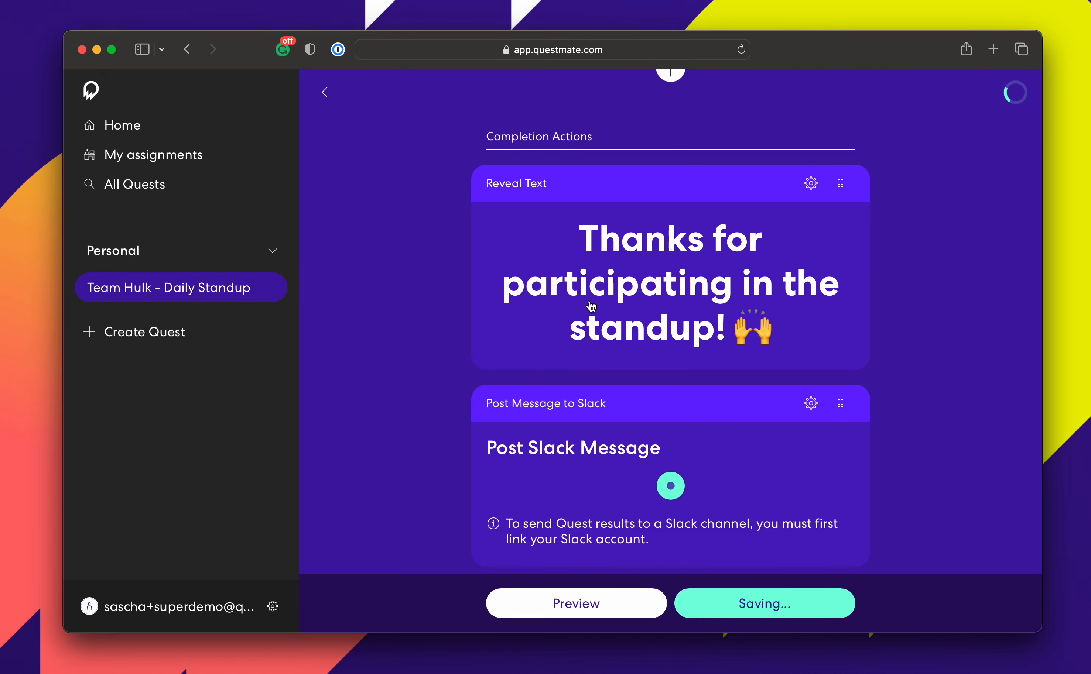
scroll(790, 359, "down", 3)
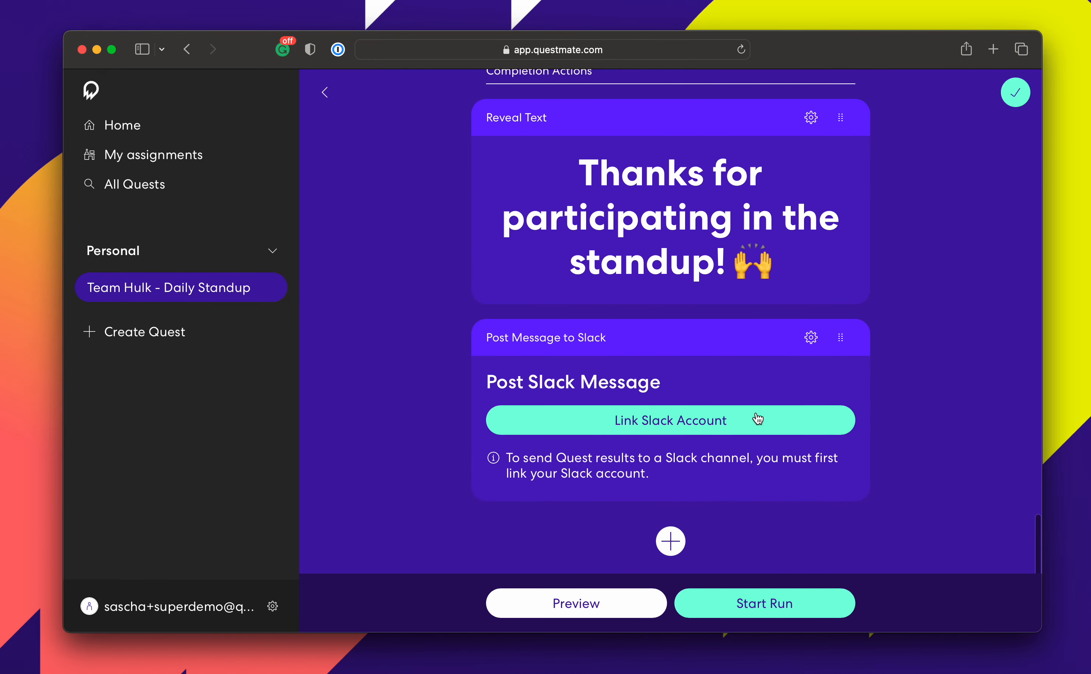